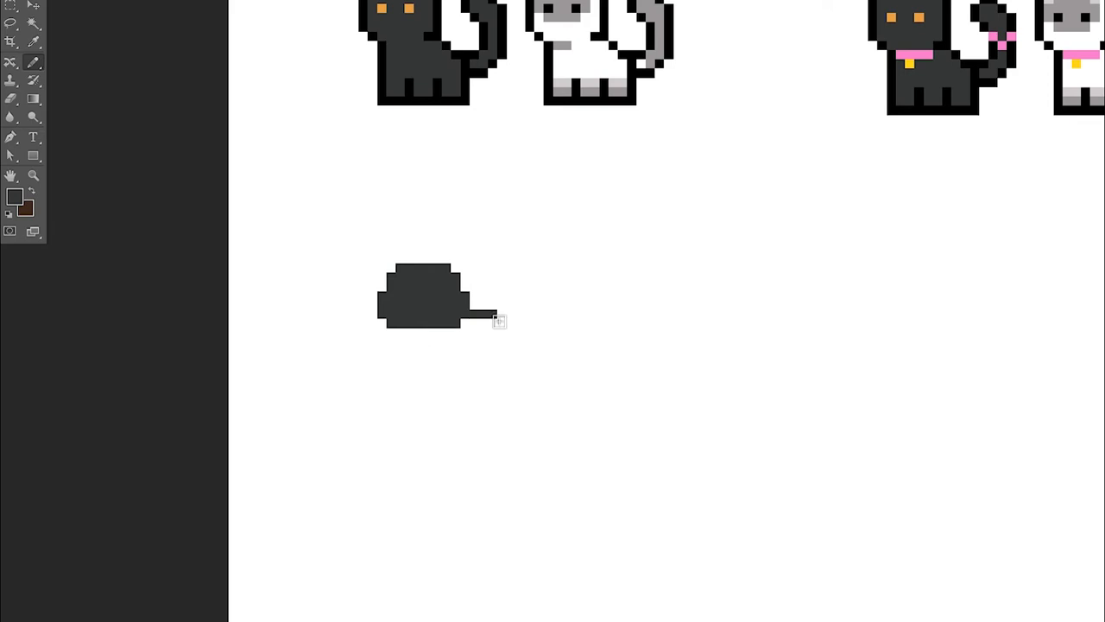
Place two orange eye pixels on the dark grey cat head, using the black cat's eye color
left_click_drag(501, 323, 474, 323)
left_click(410, 338, "alt")
left_click(390, 296)
left_click(437, 296)
left_click(409, 8, "alt")
left_click(390, 297)
left_click(437, 296)
Draw a small black nose and mouth on the cat's face
left_click(465, 101, "alt")
left_click(409, 314)
left_click(400, 323)
left_click(419, 323)
left_click(437, 322, "alt")
Paint the cat's standing body, four short legs and raised curved tail in dark grey
mouse_move(400, 333)
left_mouse_down()
mouse_move(424, 350)
mouse_move(399, 342)
mouse_move(432, 395)
mouse_move(448, 365)
mouse_move(487, 339)
mouse_move(458, 388)
mouse_move(503, 361)
mouse_move(529, 392)
mouse_move(515, 370)
mouse_move(499, 377)
mouse_move(519, 379)
mouse_move(508, 397)
mouse_move(543, 387)
mouse_move(541, 406)
mouse_move(519, 319)
mouse_move(541, 316)
mouse_move(543, 331)
mouse_move(535, 312)
mouse_move(550, 276)
left_mouse_up()
left_click(382, 323)
left_click(392, 334)
key("b")
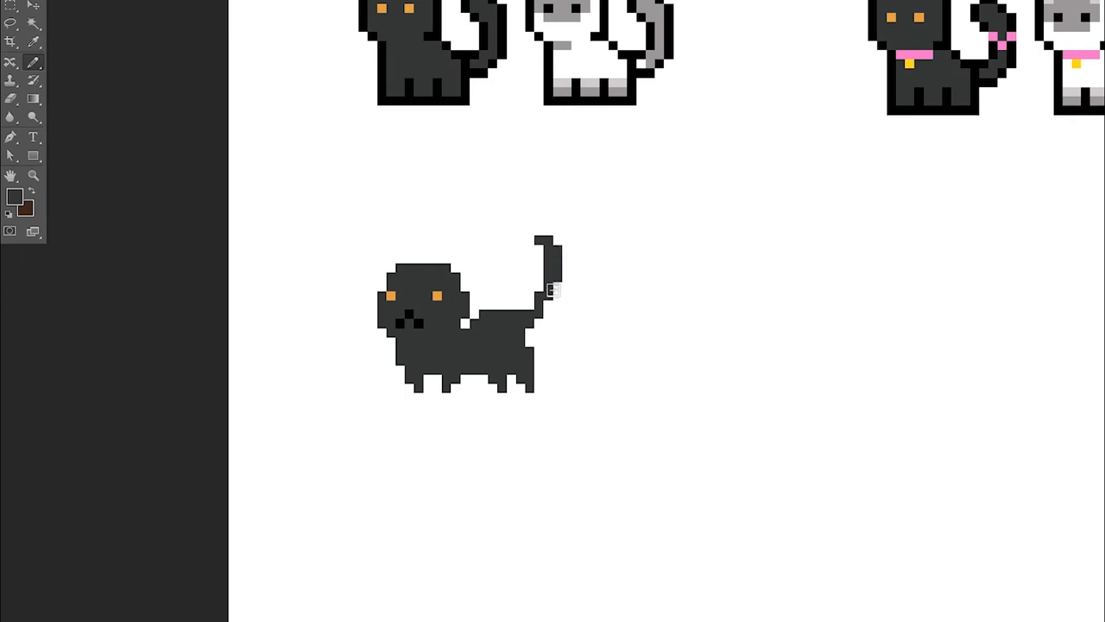
Repaint the new cat's body and tail in the light orange sampled from the fat orange cat
scroll(496, 314, "up", 6)
left_click(503, 121, "alt")
scroll(483, 303, "down", 1)
mouse_move(437, 512)
left_mouse_down()
mouse_move(403, 517)
mouse_move(446, 480)
mouse_move(470, 525)
mouse_move(409, 528)
mouse_move(419, 549)
mouse_move(451, 570)
mouse_move(472, 524)
mouse_move(503, 562)
mouse_move(521, 527)
mouse_move(531, 567)
mouse_move(548, 427)
mouse_move(562, 463)
left_mouse_up()
left_click(400, 501, "alt")
left_click(423, 516, "alt")
Choose a darker orange and shade the legs, belly and outer edge of the tail
key("i")
left_click(15, 197)
left_click(876, 101)
key("Return")
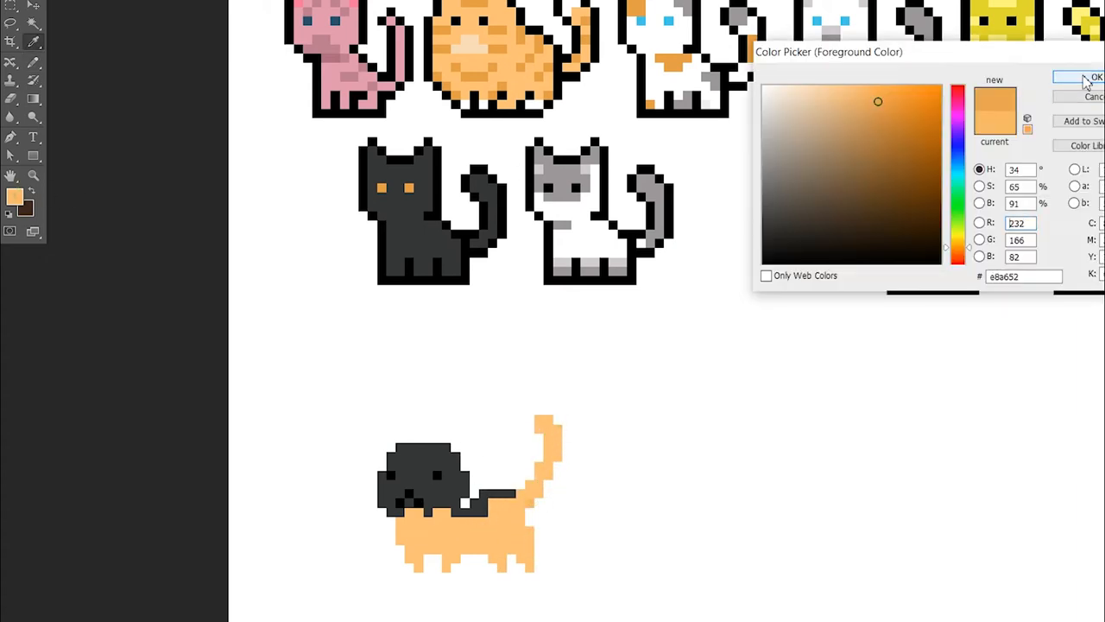
left_click_drag(531, 518, 557, 427)
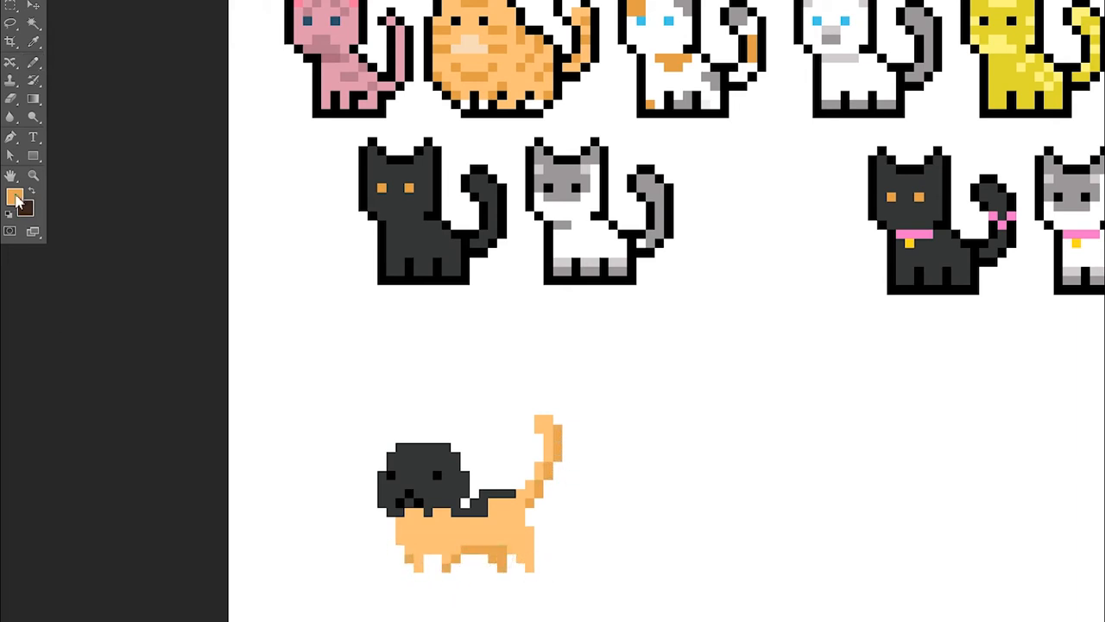
Discard the last hind-leg shading stroke and cover the remaining dark grey head and back with light orange
left_click(498, 545, "alt")
left_click_drag(529, 531, 531, 569)
key("ctrl+z")
left_click(425, 525, "alt")
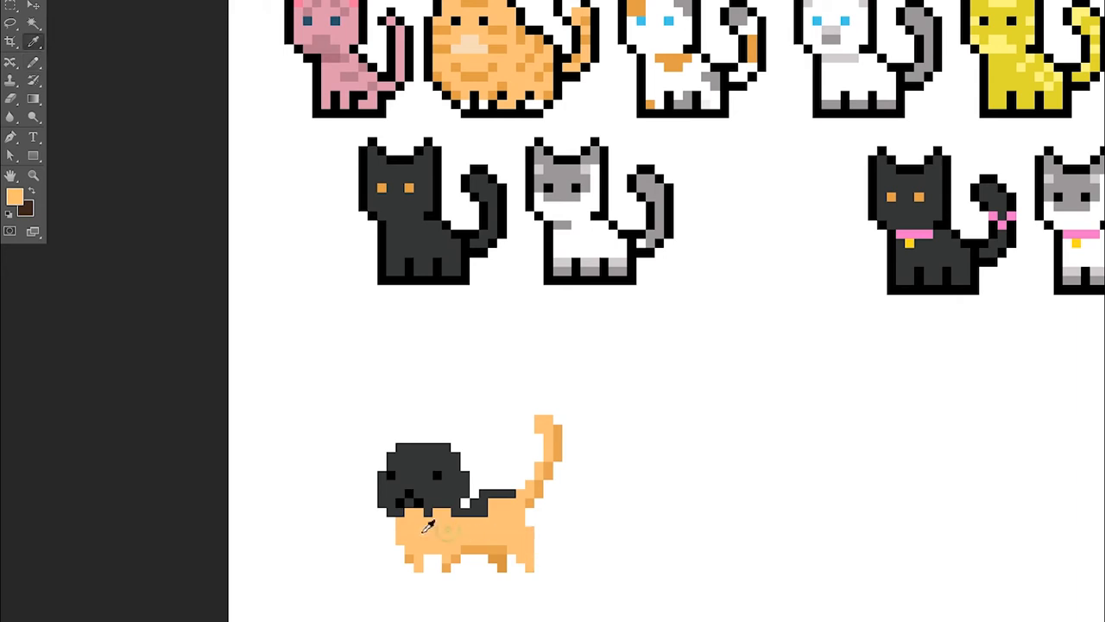
mouse_move(393, 511)
left_mouse_down()
mouse_move(414, 479)
mouse_move(401, 507)
mouse_move(408, 455)
mouse_move(430, 520)
mouse_move(456, 485)
mouse_move(486, 522)
mouse_move(519, 513)
left_mouse_up()
Paint a pale peach muzzle below the nose, sampling the color from the fat orange cat's muzzle
key("i")
left_click(515, 32)
key("b")
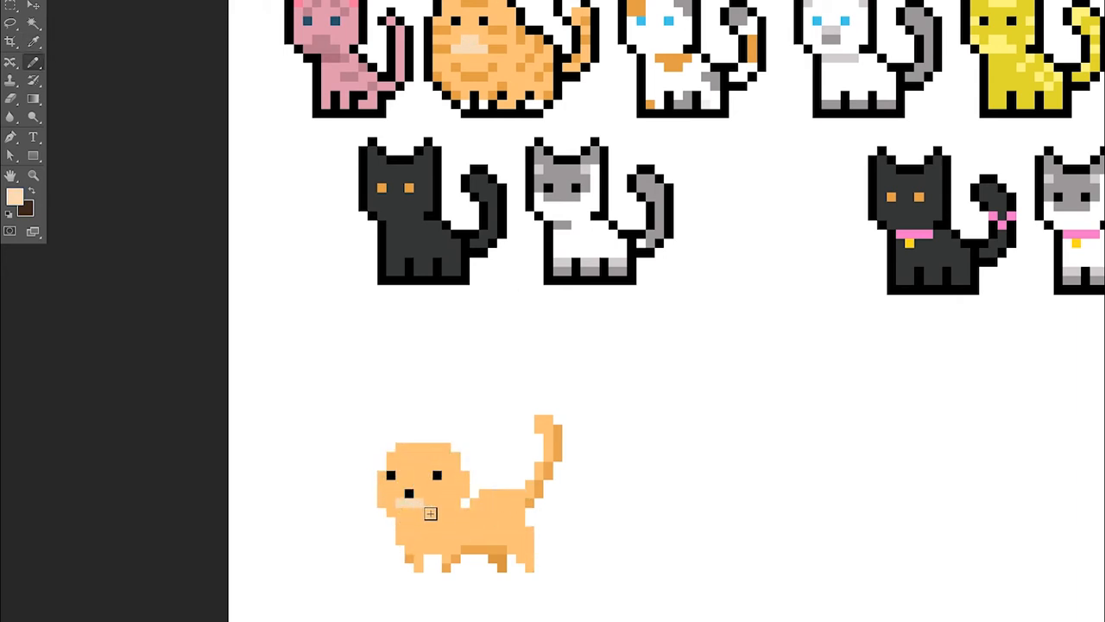
Draw a black outline around the legs and belly, undoing and erasing the stray pixels beside the chest
left_click(437, 474, "alt")
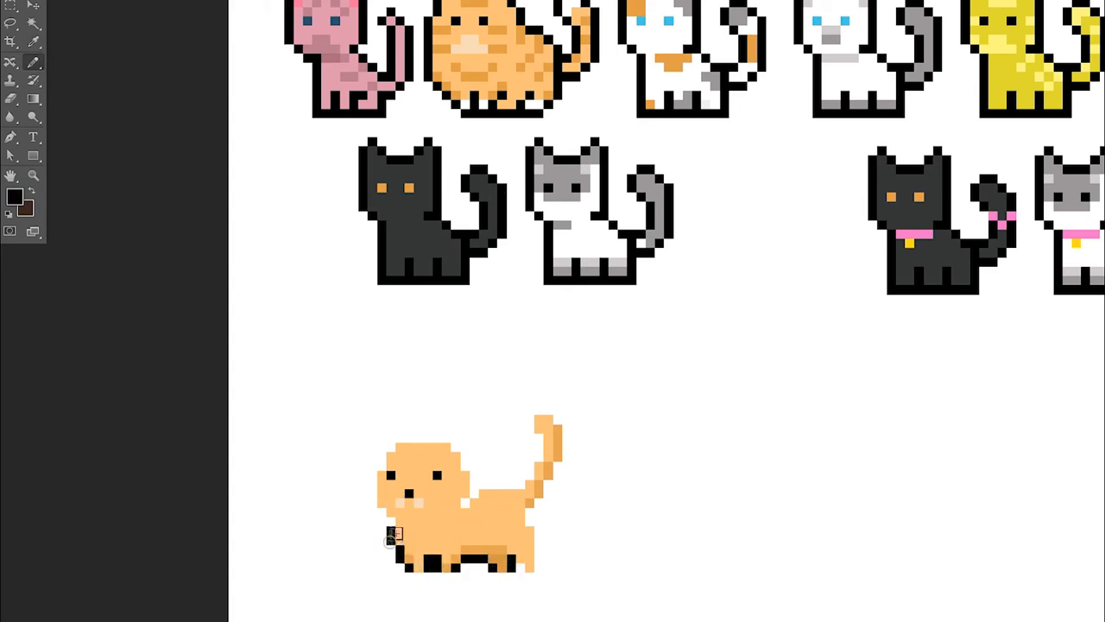
key("ctrl+alt+z")
key("ctrl+alt+z")
key("e")
mouse_move(400, 558)
left_mouse_down()
mouse_move(390, 521)
mouse_move(443, 571)
mouse_move(523, 575)
mouse_move(387, 536)
left_mouse_up()
Outline the front of the chest in the black sampled from the black cat's outline
key("i")
key("b")
key("i")
left_click(468, 281)
key("b")
key("ctrl+alt+z")
scroll(519, 559, "down", 2)
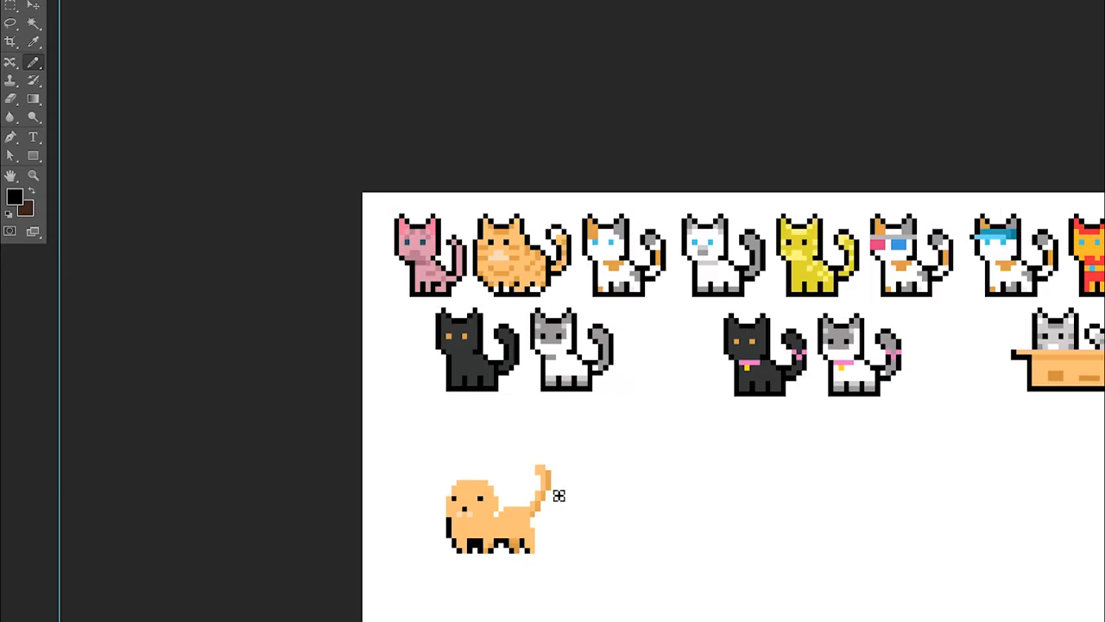
Add two pointed ears to the head with darker orange inner shading
scroll(558, 506, "up", 2)
key("i")
left_click(480, 434)
key("b")
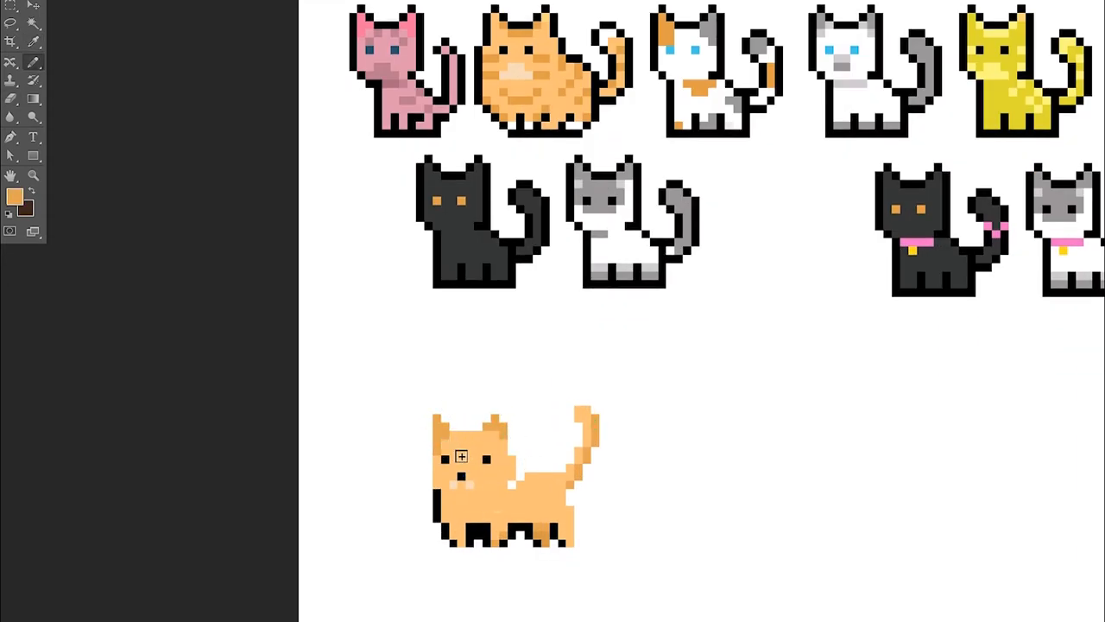
Outline the head, ears, back, tail and rump in black
key("i")
left_click(437, 494)
key("b")
left_click_drag(428, 485, 421, 476)
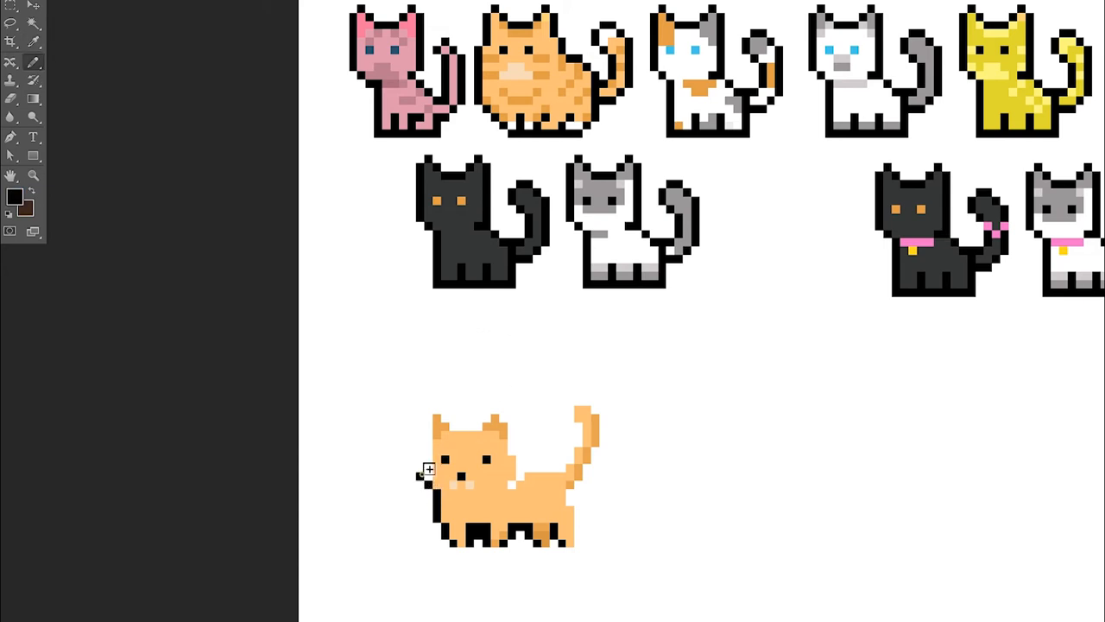
left_click_drag(439, 421, 489, 433)
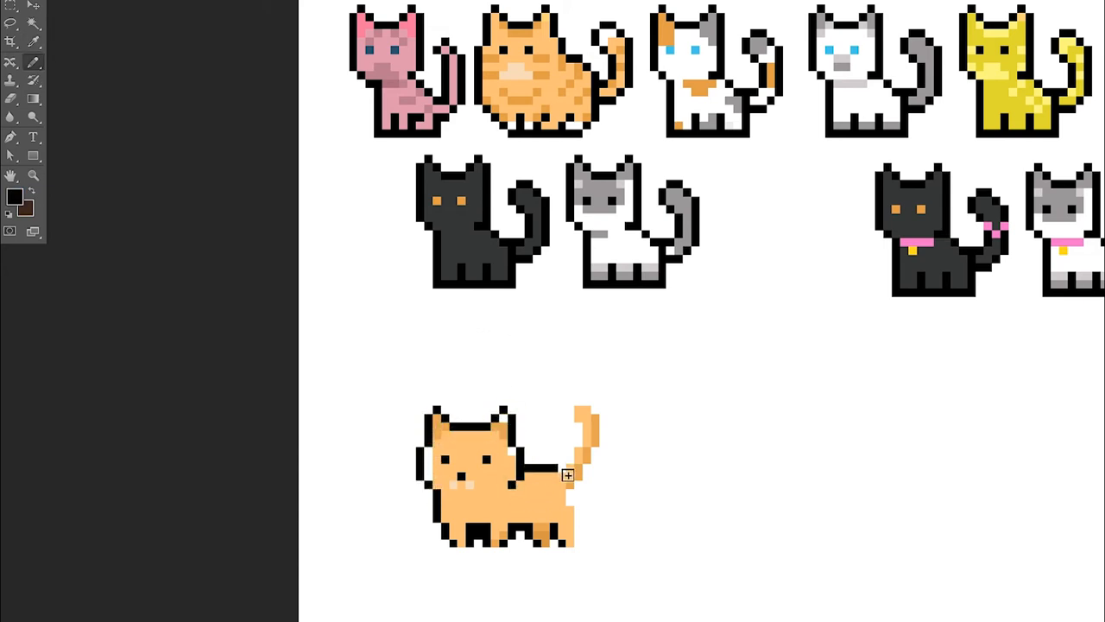
left_click_drag(581, 430, 609, 448)
left_click_drag(570, 494, 578, 540)
scroll(544, 442, "down", 3)
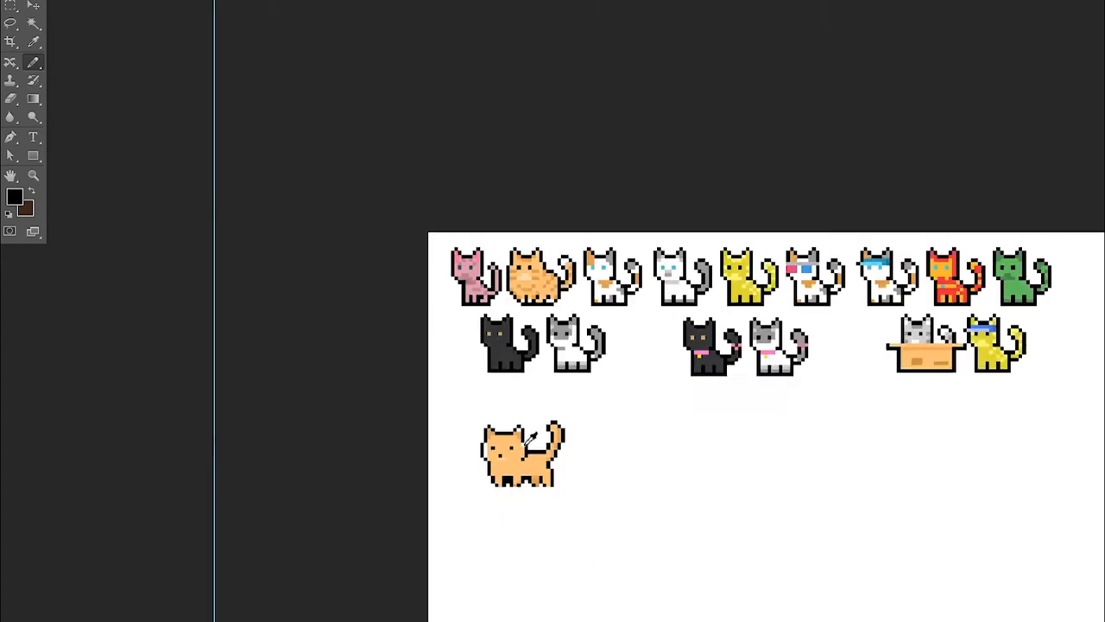
Fill the white gaps between the cheeks and the black outline with light orange
scroll(542, 443, "up", 3)
key("i")
left_click(453, 454)
key("b")
left_click_drag(439, 448, 438, 472)
Choose a darker orange and draw whiskers extending from both sides of the face
key("i")
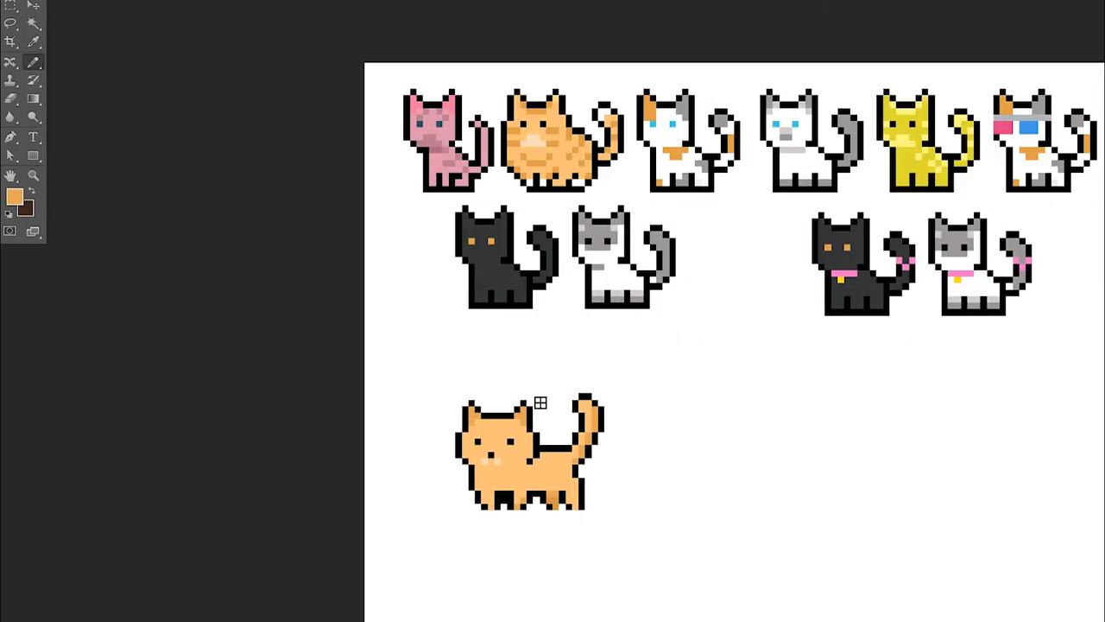
scroll(541, 402, "up", 1)
key("i")
left_click(15, 197)
left_click(884, 101)
left_click(1064, 77)
key("b")
left_click_drag(445, 448, 456, 454)
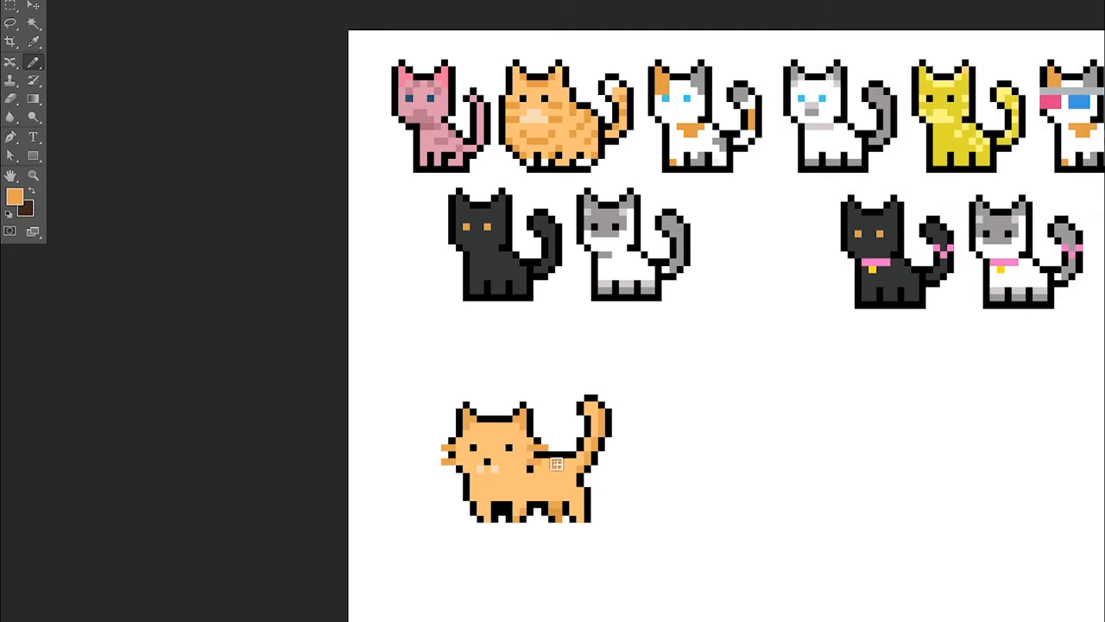
Move both black eyes up one pixel, covering the old eye pixels with light orange
scroll(500, 448, "up", 1)
key("i")
left_click(469, 444)
key("b")
key("i")
left_click(510, 446)
key("b")
left_click(501, 438)
left_click(473, 455)
key("i")
key("b")
Move the black nose and pale muzzle up one pixel and erase a stray pixel beside the face
scroll(552, 454, "up", 3)
key("i")
left_click(541, 441)
key("b")
left_click_drag(520, 463, 507, 464)
key("i")
left_click(518, 483)
key("b")
left_click(556, 466)
key("e")
left_click(381, 465)
scroll(484, 367, "down", 8)
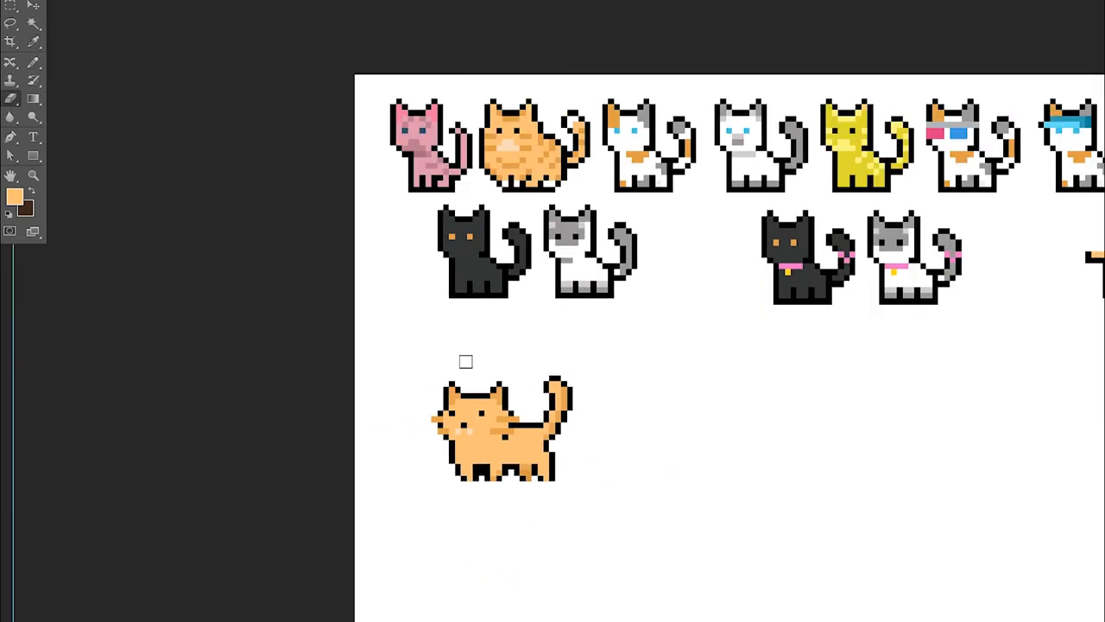
Touch up the black leg outline and clear the surplus black between the front legs
scroll(423, 492, "up", 4)
scroll(431, 496, "up", 1)
key("i")
left_click(536, 470)
key("b")
scroll(541, 432, "down", 2)
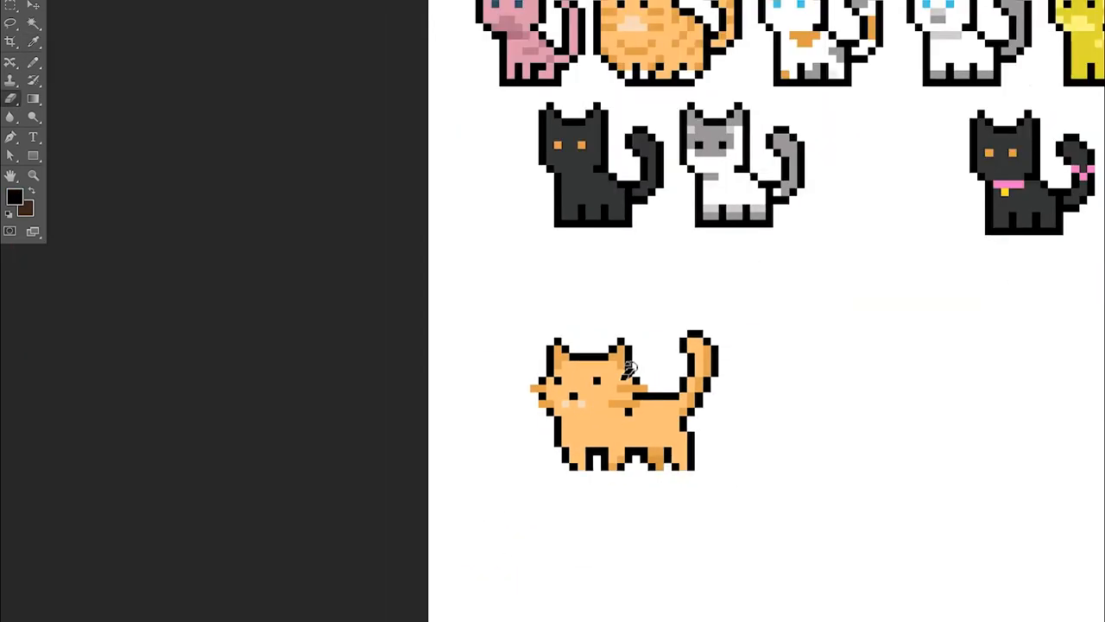
Paint diagonal darker orange tabby stripes across the chest, back and hind leg
scroll(570, 424, "up", 2)
key("i")
left_click(622, 438)
key("b")
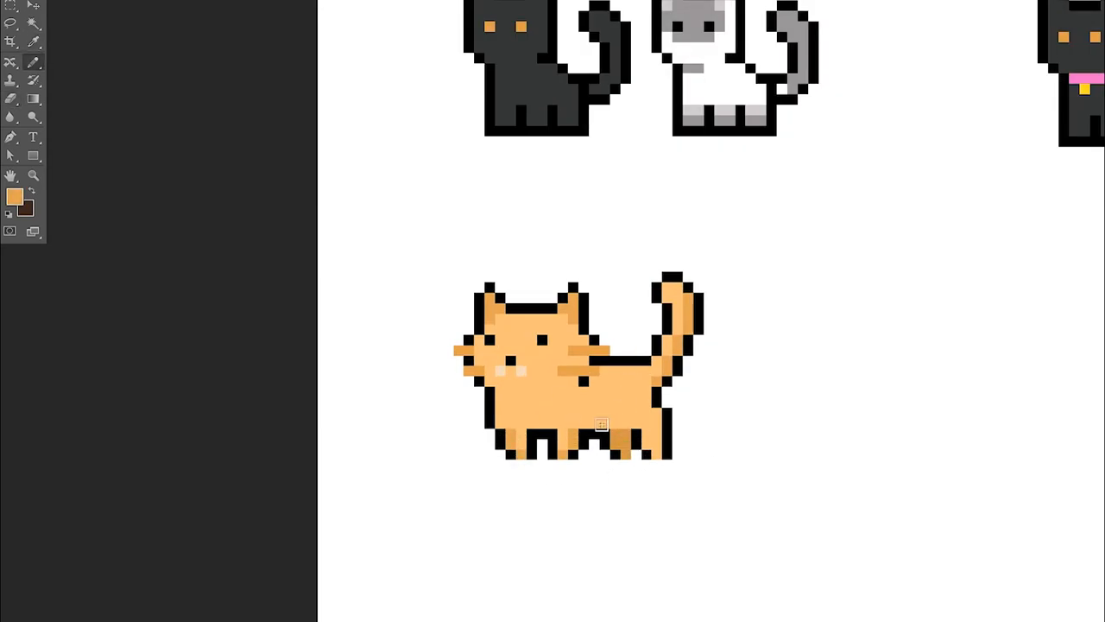
scroll(604, 436, "down", 3)
scroll(474, 525, "up", 3)
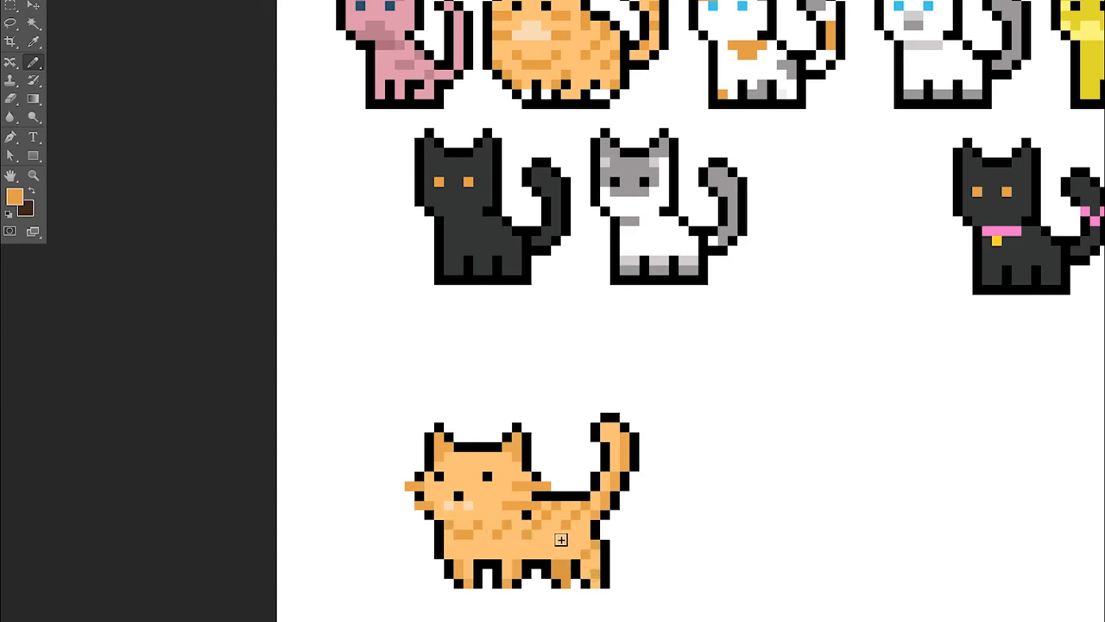
Add darker orange tabby markings to the cat's forehead
scroll(521, 449, "down", 2)
left_click(476, 465)
scroll(509, 421, "down", 6)
scroll(505, 450, "up", 7)
Set the foreground color to the darker orange d08a31, starting from the sampled light orange
key("i")
left_click(494, 466)
left_click(14, 197)
left_click(899, 118)
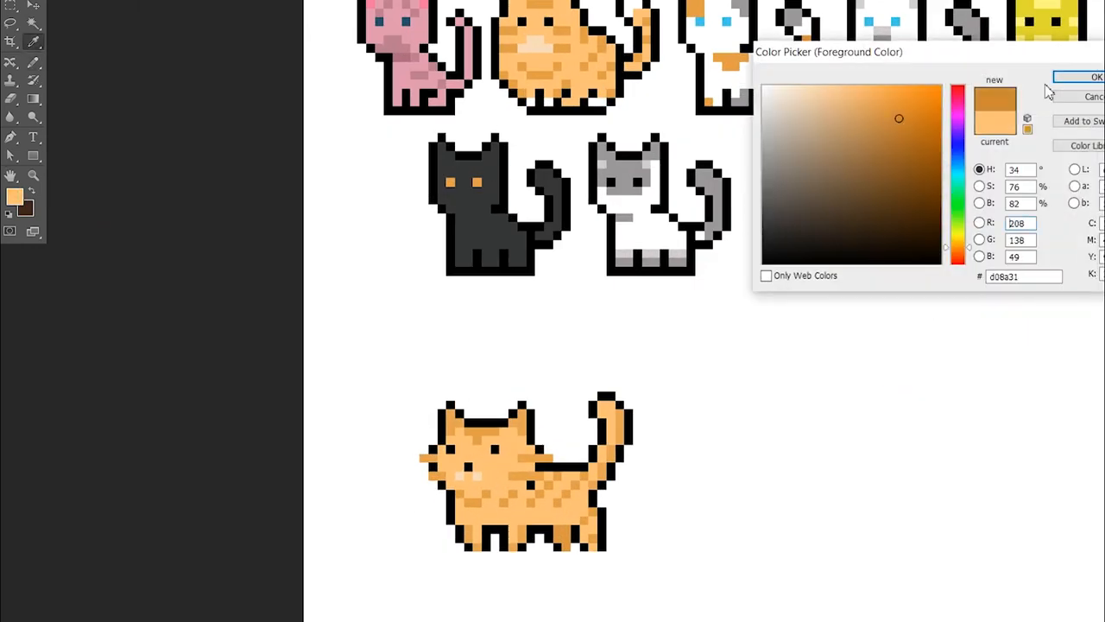
left_click(1075, 78)
scroll(489, 406, "down", 6)
scroll(475, 446, "up", 6)
Enlarge the muzzle into a stepped triangular patch below the nose in the sampled pale peach
left_click(484, 463)
key("b")
left_click(475, 462)
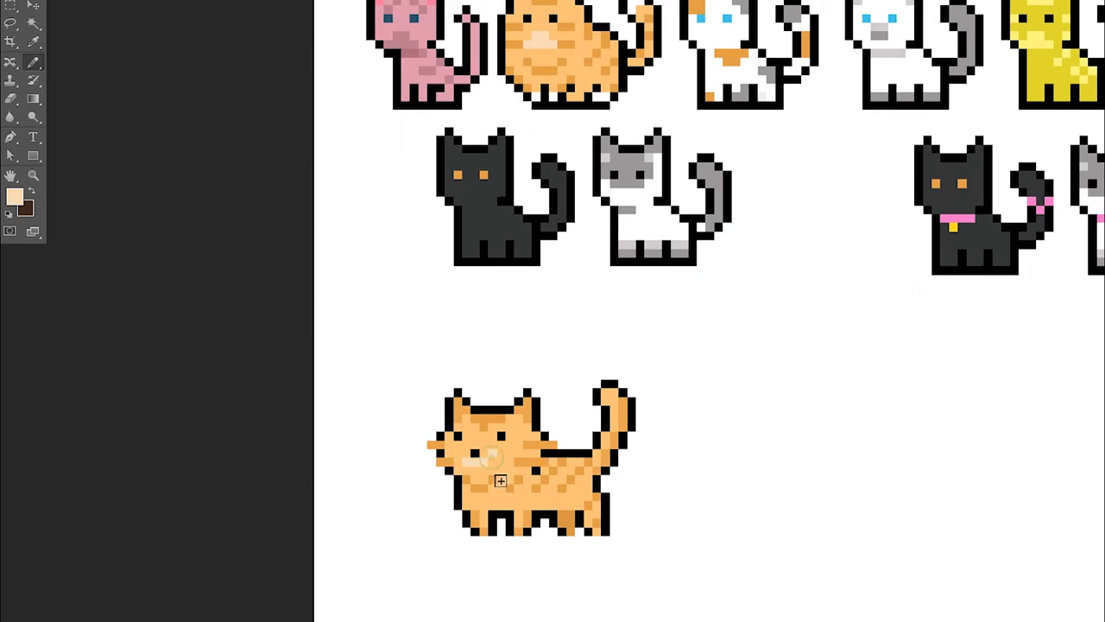
scroll(500, 480, "down", 5)
scroll(497, 449, "up", 5)
scroll(483, 432, "down", 4)
scroll(553, 399, "up", 4)
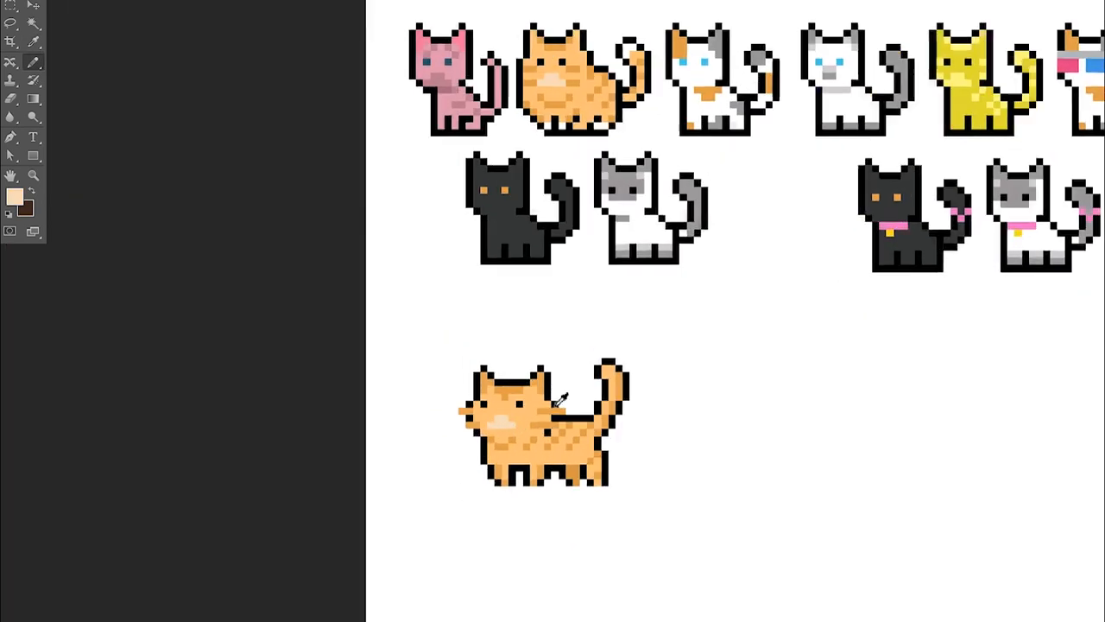
Mix a brown from the sampled ear orange and repaint the inner ears with it
scroll(561, 406, "up", 1)
scroll(550, 393, "up", 3)
key("i")
left_click(544, 399)
left_click(15, 197)
left_click(907, 156)
left_click(1080, 76)
key("b")
mouse_move(544, 386)
left_mouse_down()
mouse_move(469, 392)
mouse_move(572, 433)
left_mouse_up()
Repaint the whiskers on both sides of the face in brown
left_click_drag(563, 453, 535, 452)
left_click_drag(450, 433, 438, 434)
left_click_drag(448, 453, 458, 453)
scroll(453, 393, "down", 4)
scroll(535, 395, "up", 3)
scroll(557, 462, "down", 1)
scroll(557, 462, "up", 1)
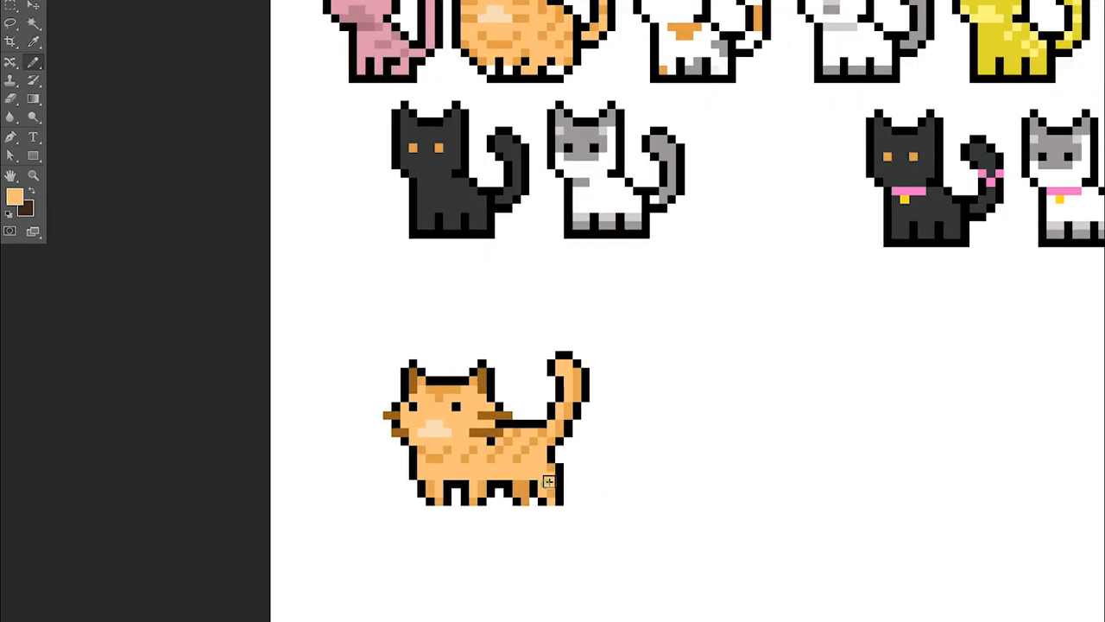
Raise the cat's back by one pixel row, filling it with orange and stripes and redrawing its black outline
scroll(556, 399, "up", 1)
scroll(556, 399, "up", 1)
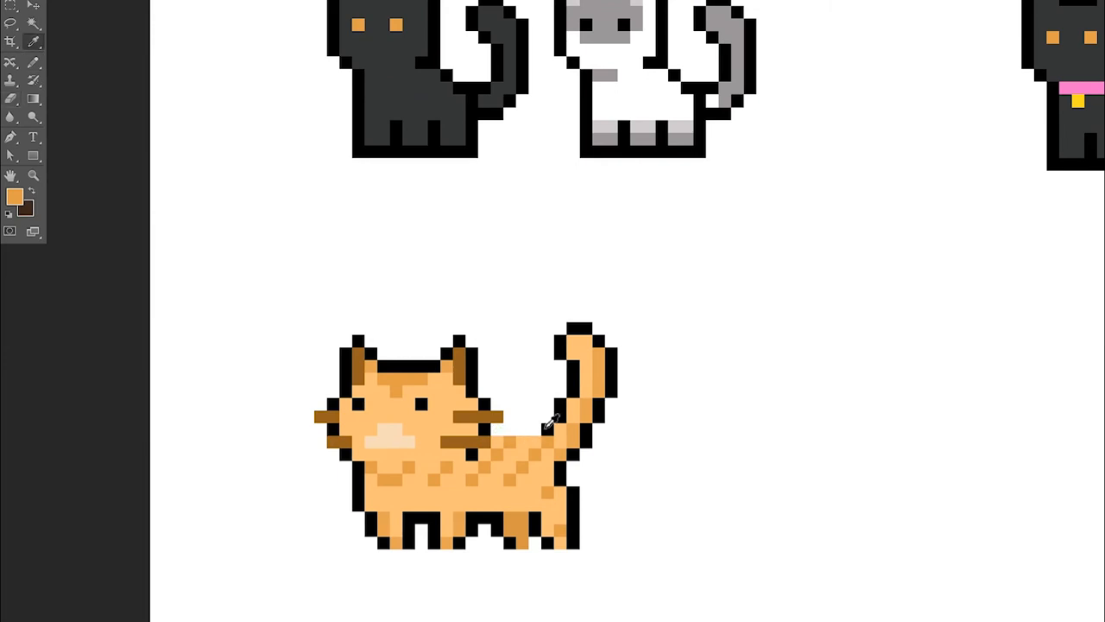
scroll(531, 386, "down", 2)
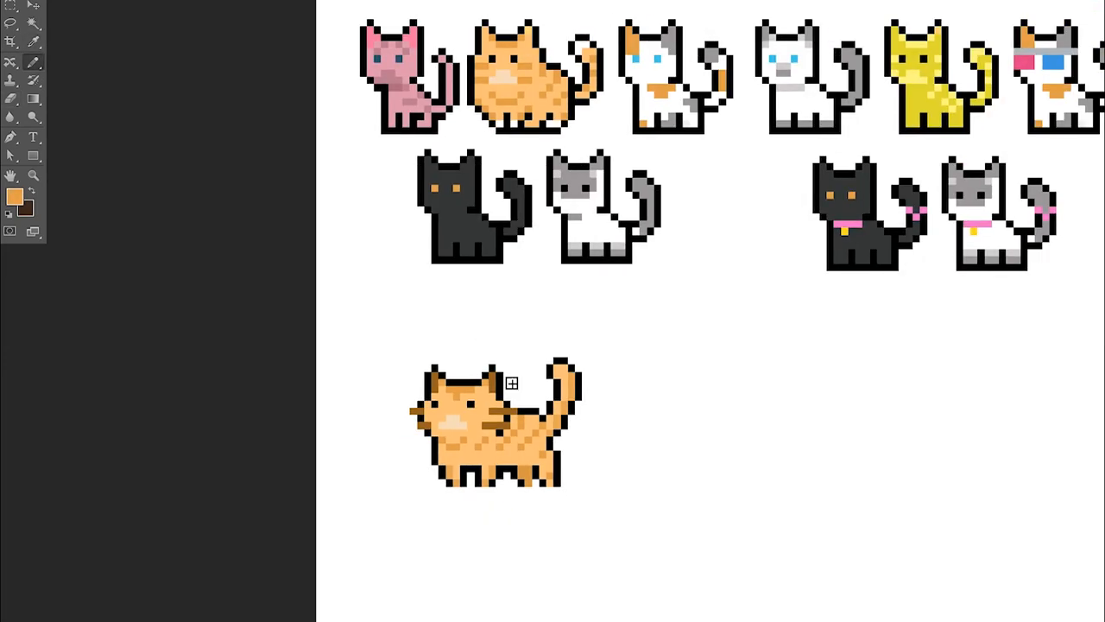
scroll(511, 383, "up", 1)
left_click(566, 358, "alt")
scroll(567, 353, "down", 2)
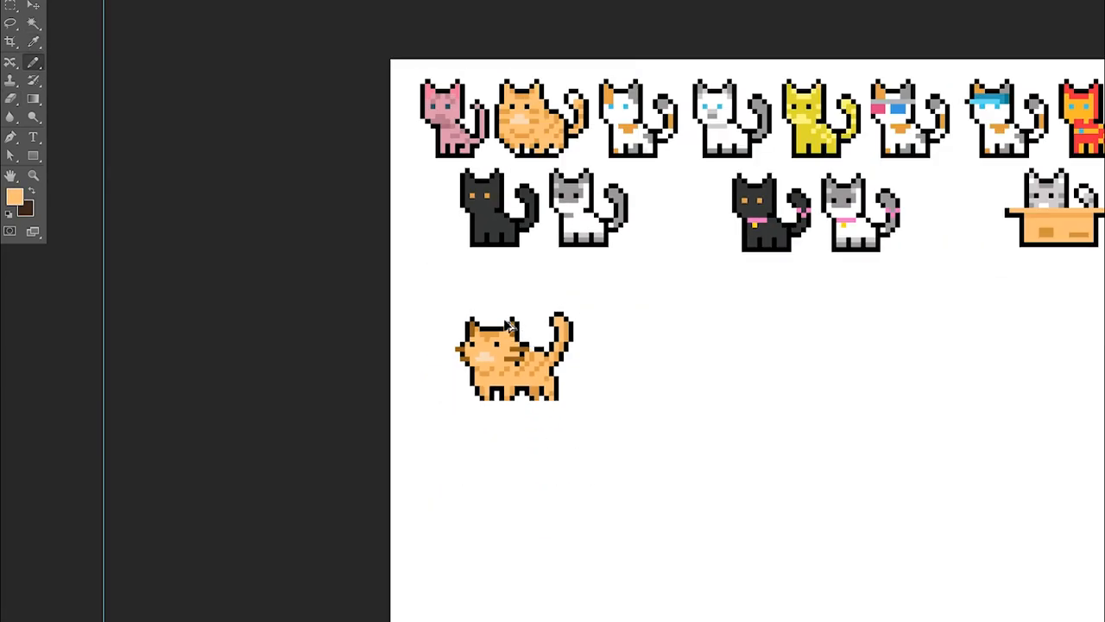
scroll(553, 350, "up", 2)
left_click(580, 325, "alt")
scroll(577, 320, "down", 3)
scroll(572, 355, "up", 2)
scroll(569, 354, "up", 1)
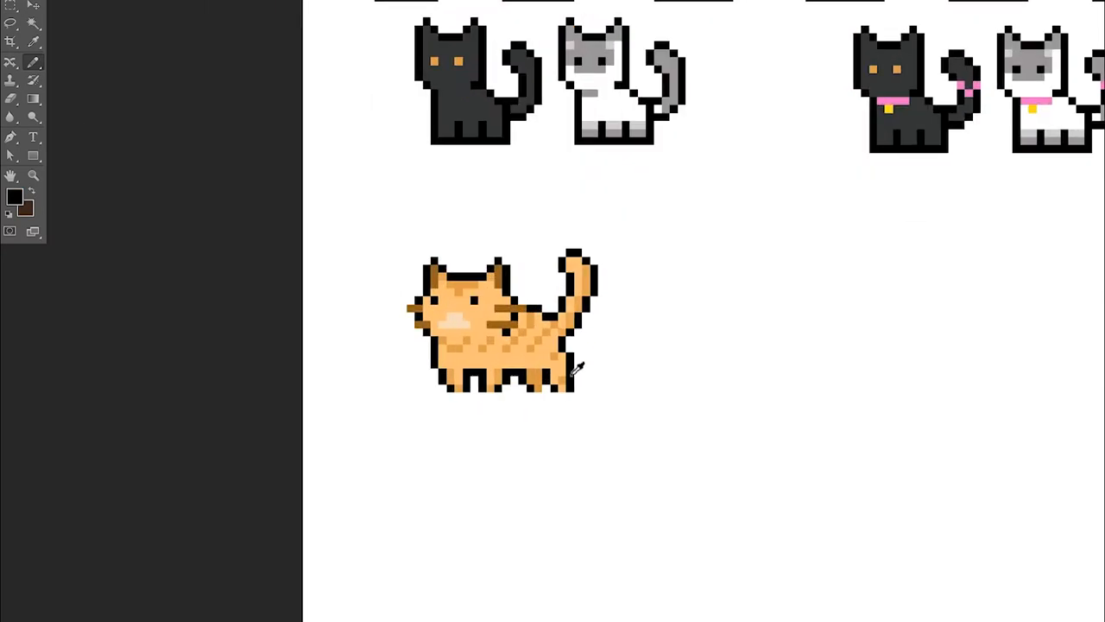
Shift the hind-leg section of the orange tabby one pixel to the left
left_click(10, 5)
mouse_move(614, 424)
left_mouse_down()
mouse_move(478, 350)
mouse_move(471, 386)
mouse_move(467, 373)
mouse_move(500, 370)
left_mouse_up()
left_click(35, 7)
key("Left")
key("ctrl+d")
key("e")
key("i")
key("b")
left_click(10, 6)
left_click(36, 8)
key("ctrl+d")
Touch up the tabby's legs, rear body and back outline with black and orange tones sampled from the sprite
scroll(535, 312, "down", 3)
scroll(499, 402, "up", 4)
key("i")
key("b")
key("i")
key("b")
left_click_drag(482, 359, 482, 341)
scroll(544, 309, "down", 5)
scroll(566, 296, "up", 2)
left_click(10, 6)
scroll(540, 246, "down", 3)
scroll(544, 247, "down", 1)
scroll(552, 247, "up", 1)
scroll(565, 276, "up", 4)
key("i")
left_click(516, 350)
left_click(522, 359)
key("i")
key("b")
mouse_move(527, 323)
left_mouse_down()
mouse_move(533, 368)
mouse_move(535, 322)
left_mouse_up()
key("e")
key("i")
scroll(540, 311, "down", 1)
left_click(543, 333)
scroll(640, 285, "down", 2)
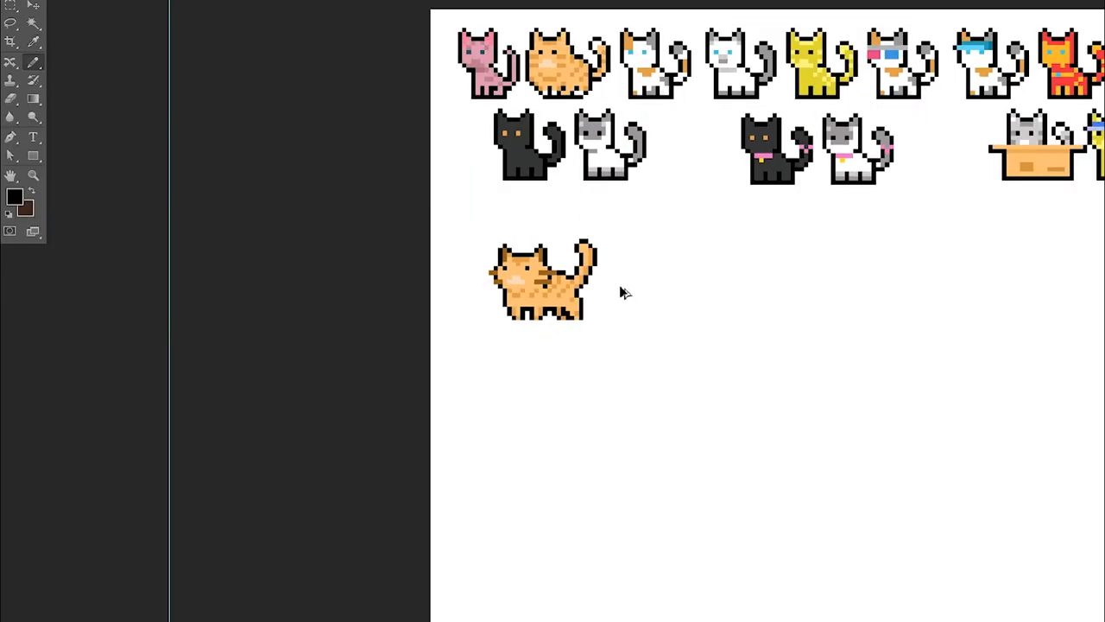
Shorten the tabby's legs by moving their lower section up one pixel
scroll(634, 293, "down", 1)
scroll(588, 283, "up", 4)
key("m")
left_click_drag(662, 398, 434, 346)
left_click(34, 9)
key("Up")
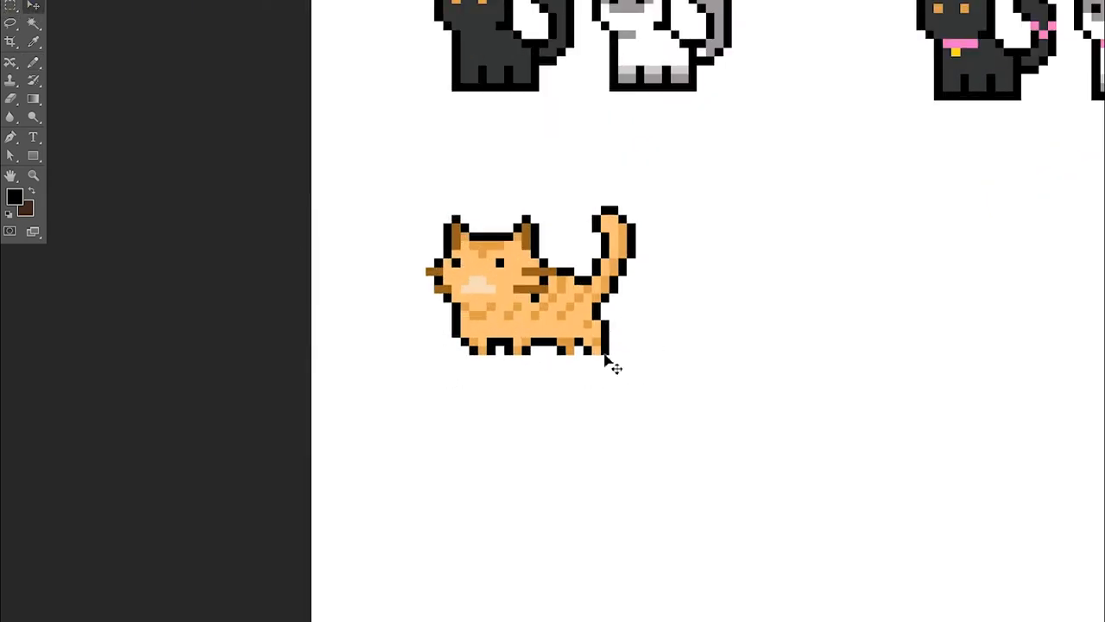
key("e")
key("b")
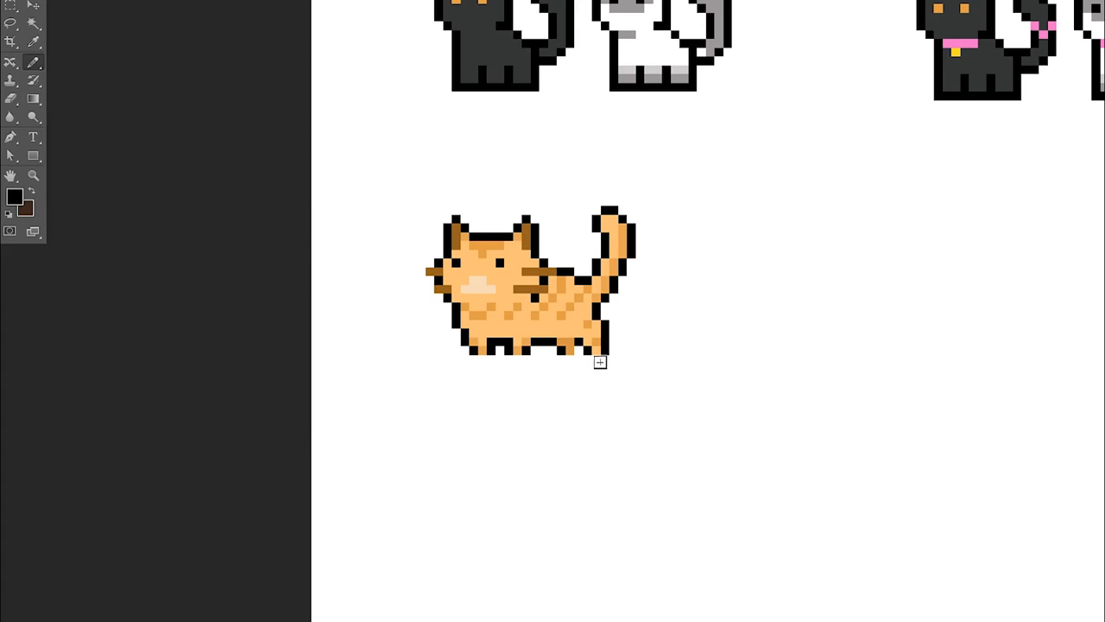
Duplicate the finished orange tabby and place the copy to the right of the original
scroll(594, 371, "down", 3)
key("m")
left_click_drag(469, 288, 654, 420)
key("v")
mouse_move(542, 361)
left_mouse_down()
mouse_move(516, 361)
mouse_move(662, 363)
left_mouse_up()
Paste a third copy of the orange tabby at the right end of the row, spaced evenly with the others
key("m")
left_click_drag(425, 301, 768, 436)
key("ctrl+c")
key("ctrl+v")
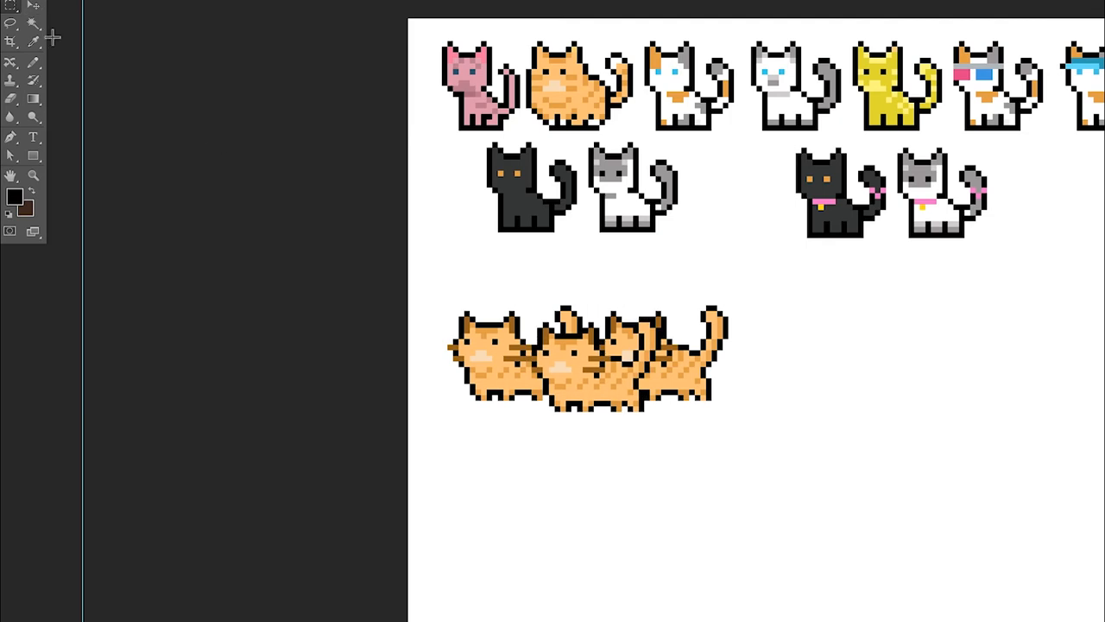
left_click(33, 7)
left_click_drag(583, 372, 798, 361)
key("Right")
key("Right")
key("Right")
key("Right")
key("m")
left_click_drag(436, 278, 954, 450)
left_click(34, 7)
key("Right")
Duplicate the row of three tabbies and align the copy directly below it as a second row
key("m")
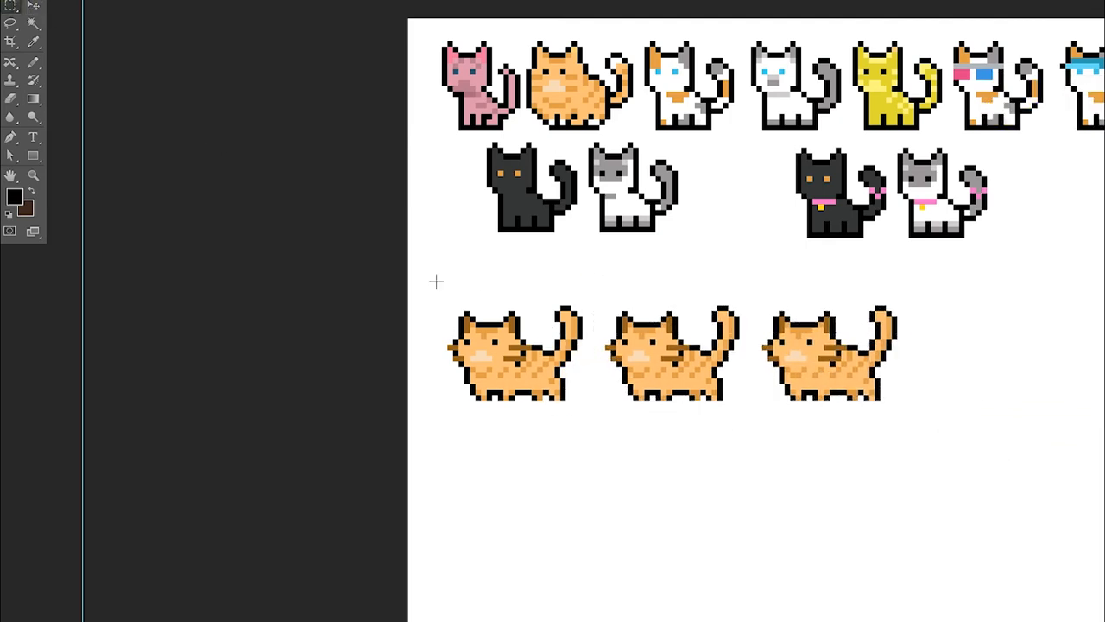
left_click_drag(437, 282, 926, 481)
key("ctrl+c")
key("ctrl+v")
left_click(34, 7)
key("Left")
key("Down")
key("Down")
key("Down")
key("Down")
key("Down")
key("Down")
key("Down")
key("Down")
key("Down")
key("Down")
key("Down")
key("Down")
key("Down")
key("Down")
key("Down")
key("Down")
key("Down")
key("Down")
key("Down")
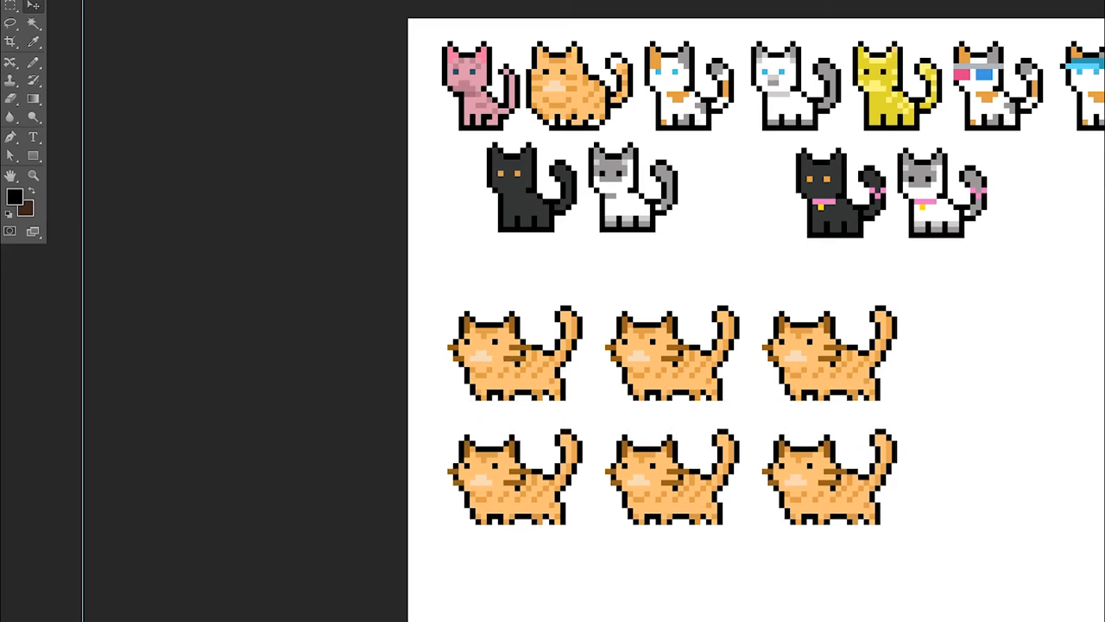
Recolor the first cat's ears, eyes and forehead stripes in bright pink, blue and dark pink sampled from the pink sitting cat
key("ctrl+plus")
key("ctrl+plus")
key("i")
left_click(426, 27)
key("b")
left_click_drag(394, 454, 385, 460)
key("i")
left_click(420, 99)
key("b")
left_click(441, 473)
Fill the first cat's face and body with the pale pink sampled from the pink sitting cat
key("i")
left_click(394, 44)
key("b")
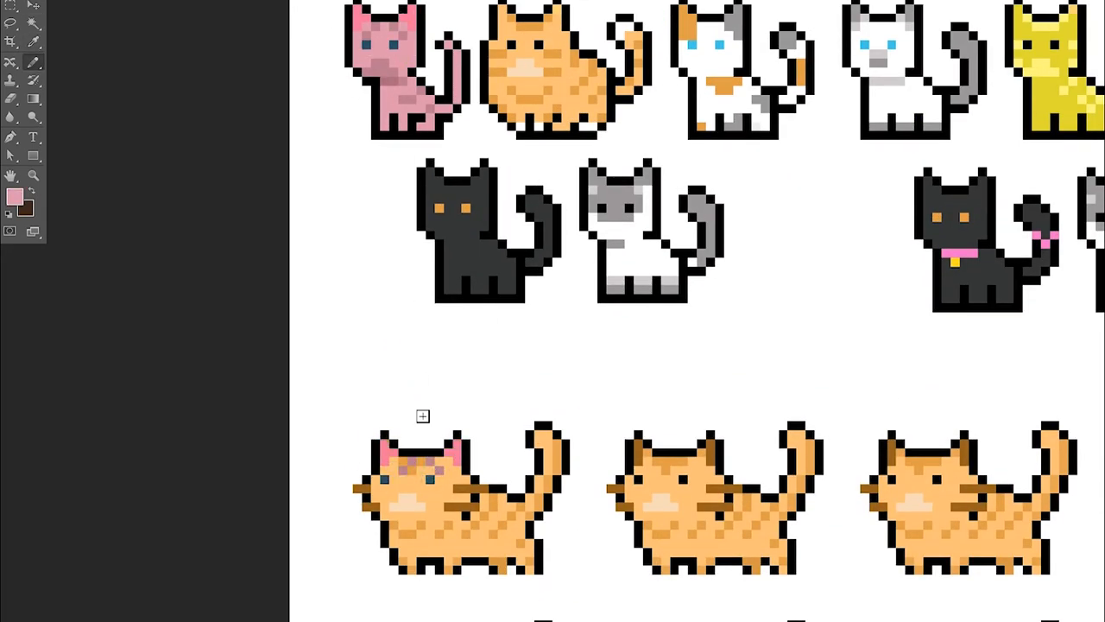
mouse_move(396, 476)
left_mouse_down()
mouse_move(445, 498)
mouse_move(445, 470)
mouse_move(466, 503)
mouse_move(466, 471)
left_mouse_up()
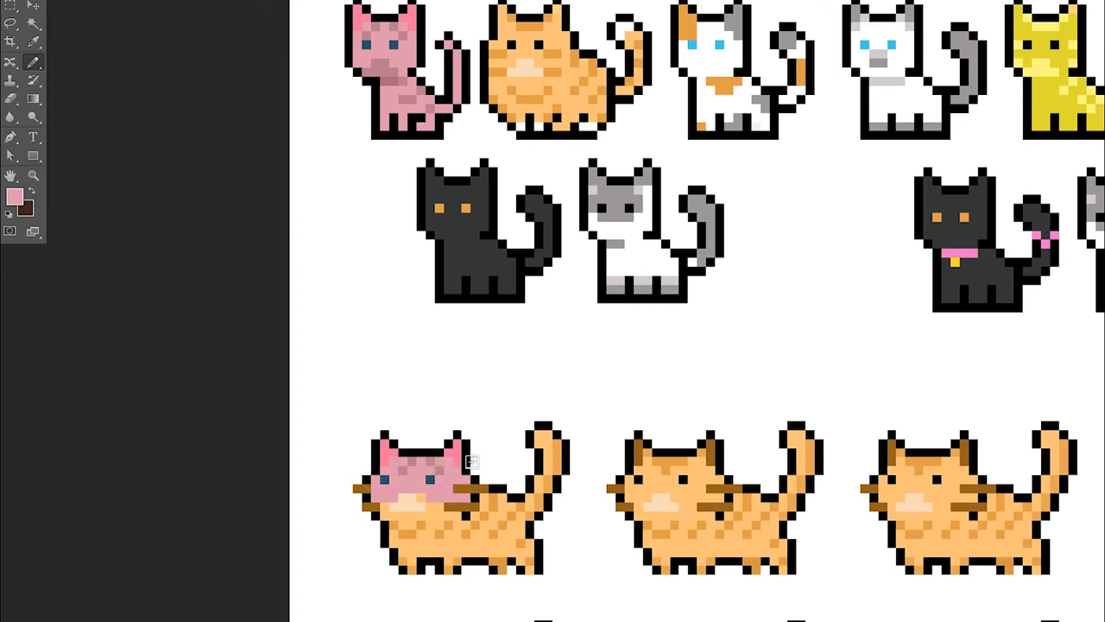
scroll(457, 483, "down", 1)
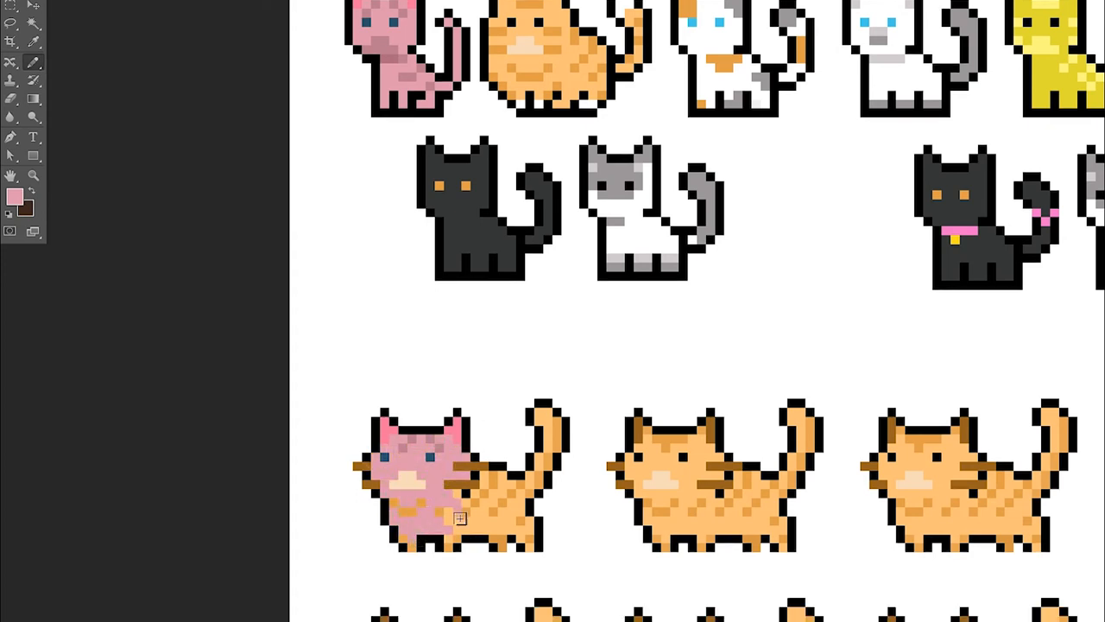
mouse_move(499, 506)
left_mouse_down()
mouse_move(496, 531)
mouse_move(512, 518)
mouse_move(517, 532)
mouse_move(533, 530)
mouse_move(502, 547)
left_mouse_up()
Repaint the first cat's muzzle, body stripes and leg shading in the sampled dark pink
key("i")
left_click(389, 53)
key("b")
key("i")
left_click(421, 448)
key("b")
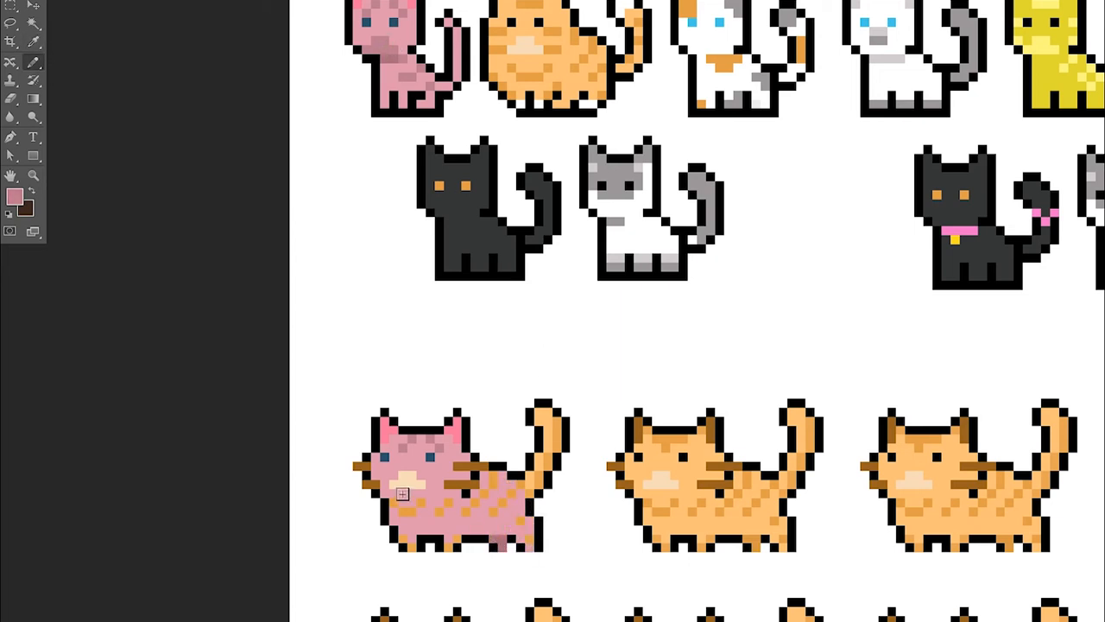
left_click(439, 511)
left_click(434, 516, "alt")
left_click_drag(403, 539, 404, 546)
left_click_drag(448, 539, 449, 547)
left_click_drag(529, 536, 529, 544)
left_click(517, 526, "alt")
Recolor the first cat's raised tail in pale and dark pink, undoing the last stray pixel
mouse_move(530, 487)
left_mouse_down()
mouse_move(557, 437)
mouse_move(563, 449)
mouse_move(524, 512)
mouse_move(564, 462)
mouse_move(545, 493)
mouse_move(565, 440)
mouse_move(550, 414)
left_mouse_up()
left_click(521, 521)
left_click(521, 484, "alt")
key("ctrl+z")
Remove the pink cat's whiskers by painting over them in pink, erasing their outer ends and redrawing the black outline
left_click(411, 113, "alt")
left_click(412, 106, "alt")
left_click(390, 63, "alt")
left_click_drag(458, 466, 475, 467)
mouse_move(458, 485)
left_mouse_down()
mouse_move(487, 473)
mouse_move(366, 469)
mouse_move(453, 447)
mouse_move(359, 465)
mouse_move(451, 470)
mouse_move(466, 493)
left_mouse_up()
left_click(465, 447, "alt")
key("e")
key("i")
left_click(439, 493)
key("b")
left_click(476, 474, "alt")
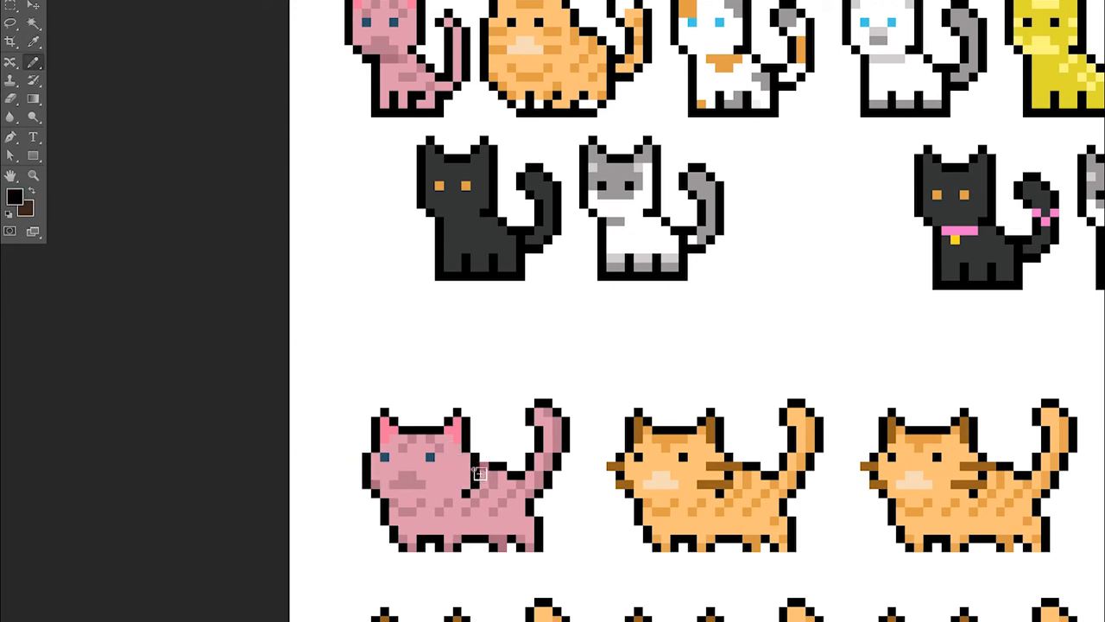
Recolor the third cat's ears, one orange and one gray, using colors sampled from the calico sitting cat
scroll(503, 419, "down", 3)
scroll(713, 440, "up", 3)
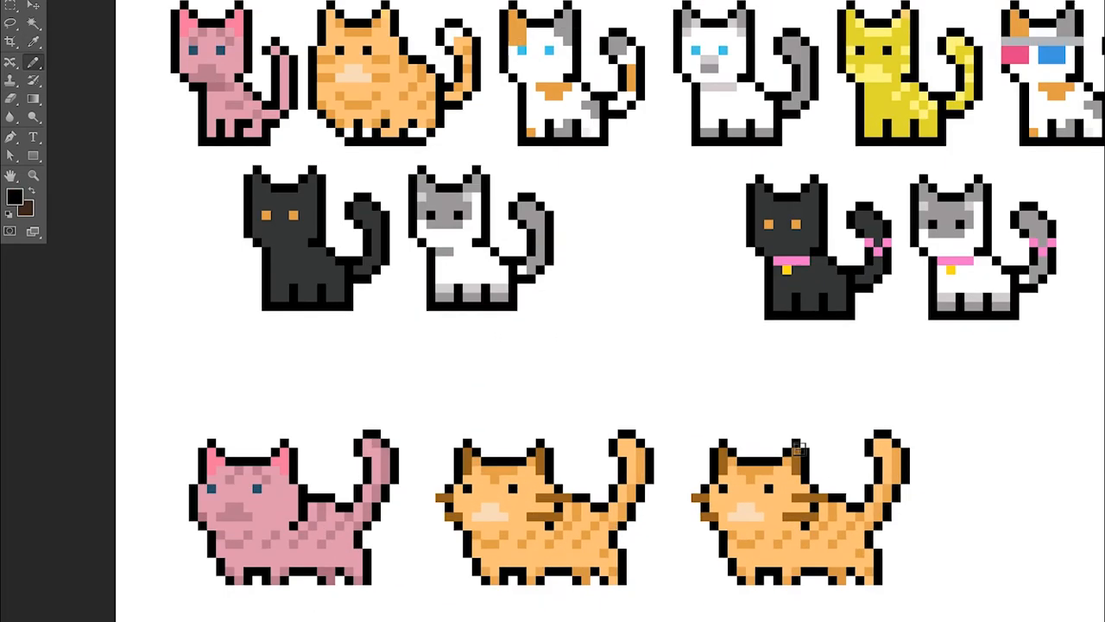
left_click(718, 464, "alt")
left_click_drag(723, 455, 724, 471)
left_click(565, 29, "alt")
left_click_drag(796, 455, 803, 474)
left_click(796, 470, "alt")
Mix a gray shade in the color picker and paint the inner part of the third cat's gray ear with it
left_click(14, 197)
left_click(769, 169)
left_click(1084, 76)
left_click(14, 197)
left_click(766, 178)
left_click(1079, 77)
left_click_drag(796, 455, 797, 473)
Repaint the third cat's face white with light blue eyes and a light gray muzzle
left_click(541, 460, "alt")
mouse_move(723, 452)
left_mouse_down()
mouse_move(743, 487)
mouse_move(763, 474)
mouse_move(751, 502)
mouse_move(722, 499)
mouse_move(733, 525)
mouse_move(774, 514)
mouse_move(766, 506)
mouse_move(752, 516)
mouse_move(773, 523)
mouse_move(707, 401)
mouse_move(788, 535)
left_mouse_up()
left_click(549, 50, "alt")
left_click(770, 490)
left_click(723, 489)
left_click(743, 442, "alt")
left_click(721, 87, "alt")
Repaint the third cat's body white with a gray haunch patch and orange and gray leg markings
scroll(773, 523, "down", 1)
left_click(531, 87, "alt")
left_click(570, 84, "alt")
left_click(592, 63, "alt")
mouse_move(855, 474)
left_mouse_down()
mouse_move(845, 486)
mouse_move(860, 498)
left_mouse_up()
left_click(756, 480, "alt")
mouse_move(758, 490)
left_mouse_down()
mouse_move(740, 500)
mouse_move(777, 495)
mouse_move(811, 511)
mouse_move(844, 483)
mouse_move(867, 530)
left_mouse_up()
Add an orange patch on the calico's chest and a small gray patch on its belly
left_click(552, 45, "alt")
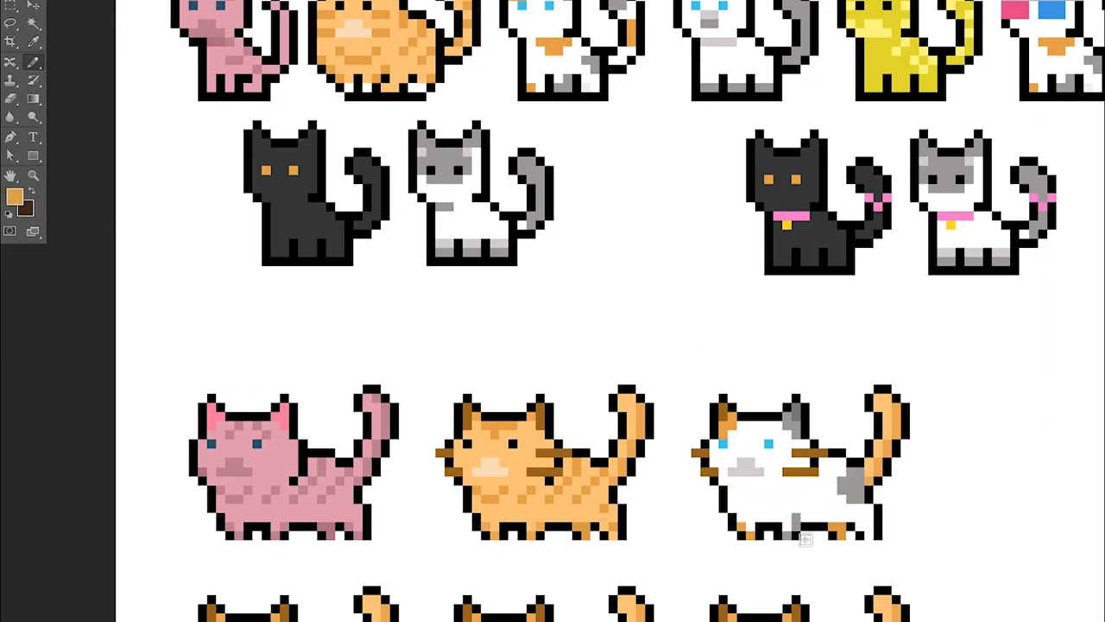
left_click_drag(863, 514, 830, 512)
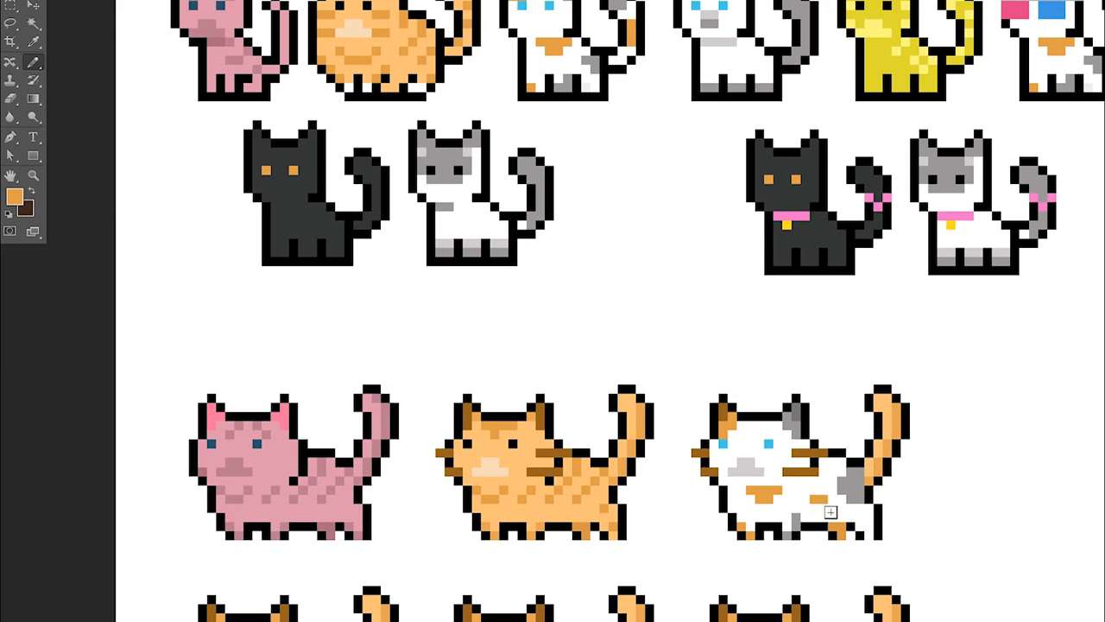
left_click(867, 509, "alt")
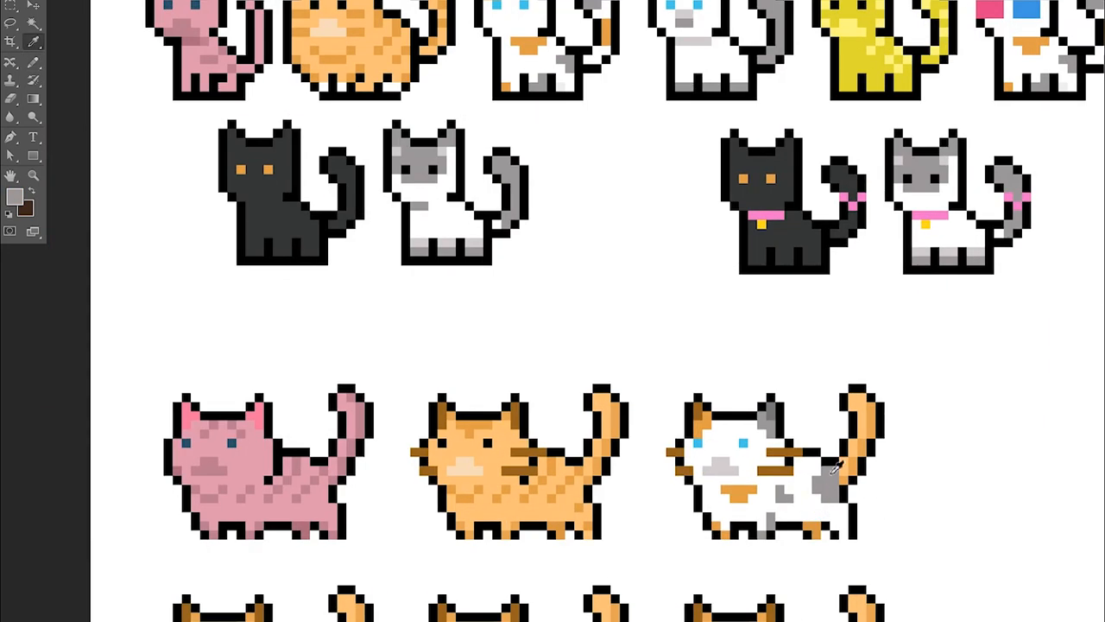
left_click(821, 512, "alt")
Mix gray shades for the calico's markings and recolor its raised tail with a gray tip and white and orange bands
mouse_move(870, 412)
left_mouse_down()
mouse_move(862, 451)
mouse_move(864, 401)
left_mouse_up()
left_click(828, 485, "alt")
left_click(18, 200)
left_click(1091, 76)
left_click(826, 484, "alt")
left_click(17, 198)
left_click(1092, 77)
left_click(870, 406, "alt")
left_click(16, 198)
left_click(1083, 77)
left_click(836, 501, "alt")
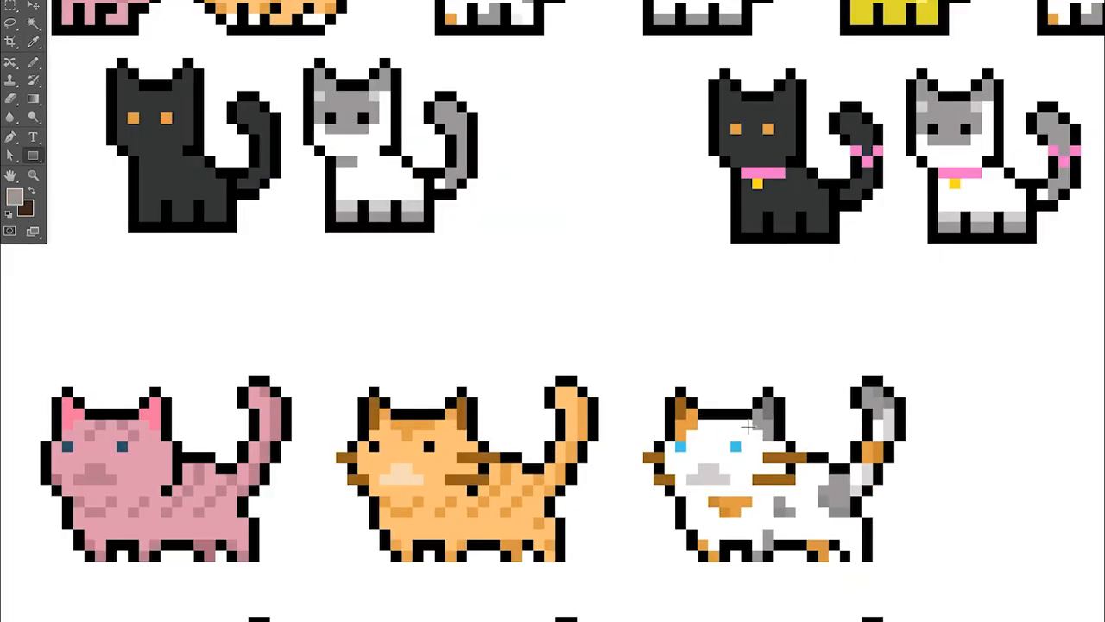
scroll(728, 388, "down", 3)
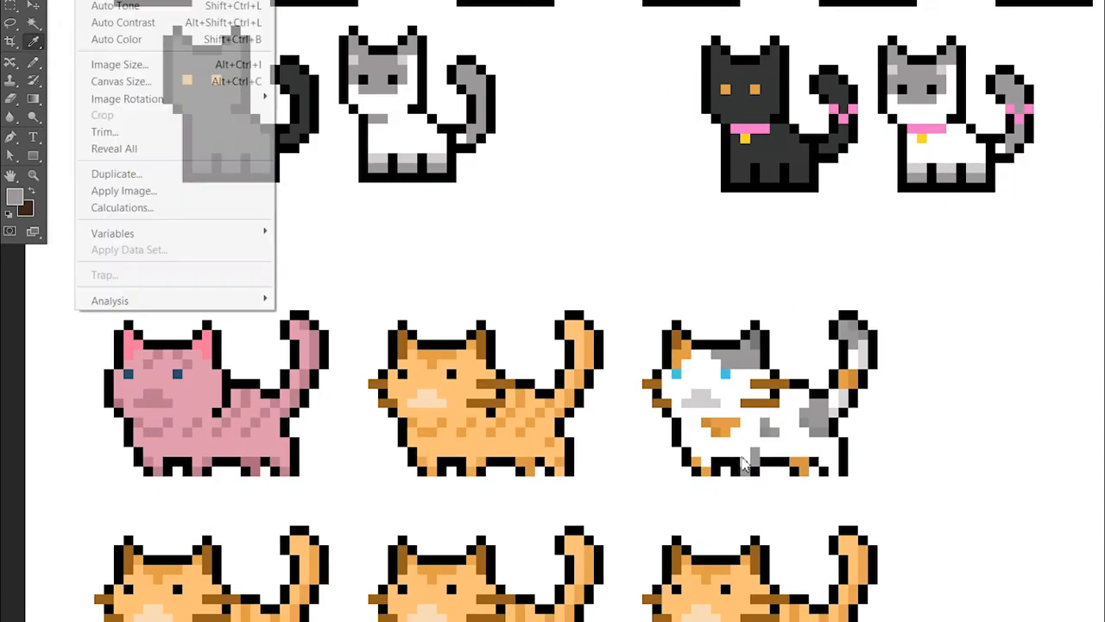
Add a slightly darker orange shadow line beneath the orange tabby's chin
scroll(772, 433, "down", 3)
scroll(535, 406, "up", 1)
left_click(538, 437, "alt")
left_click_drag(544, 435, 580, 422)
left_click(15, 197)
left_click(862, 98)
left_click(1095, 76)
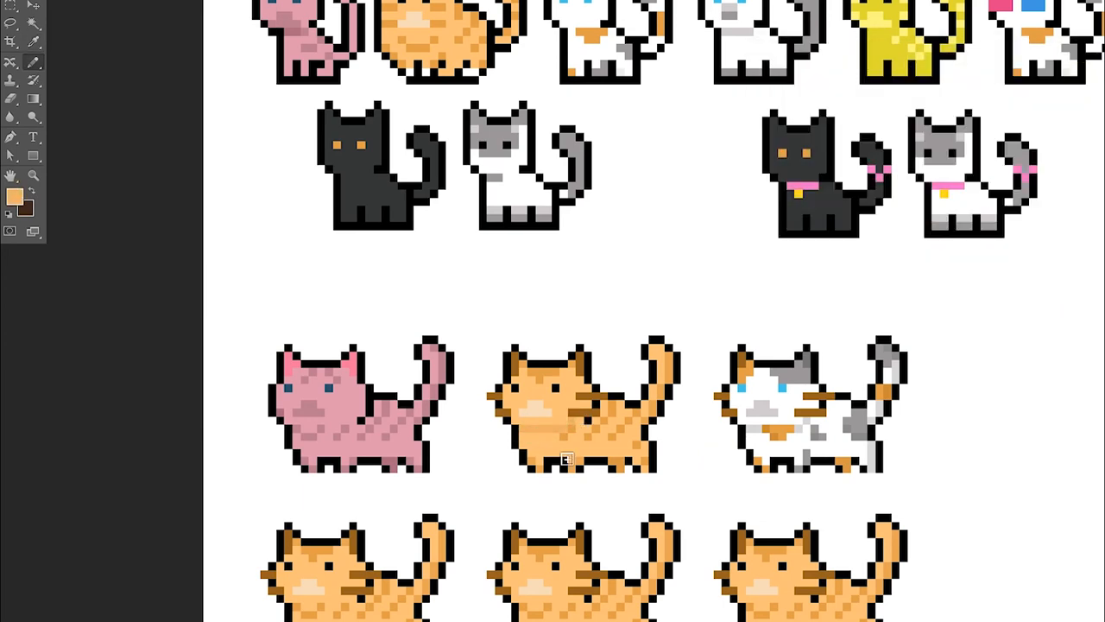
scroll(553, 454, "down", 2)
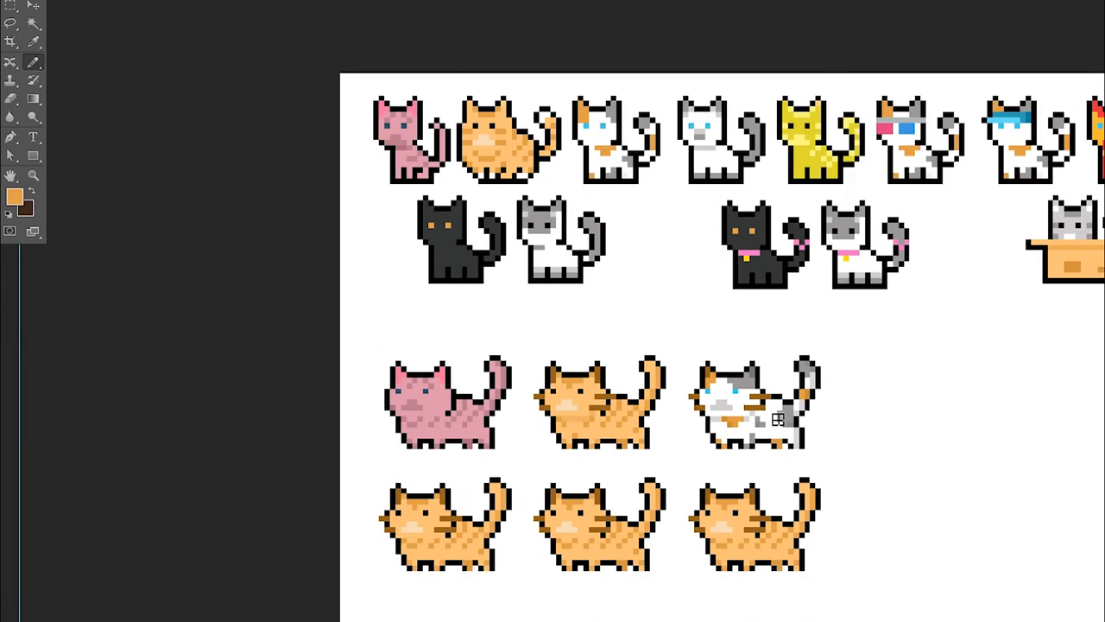
Add light gray shading pixels around the calico's orange chest patch and clean up its edge with white
scroll(770, 413, "up", 3)
left_click(704, 409, "alt")
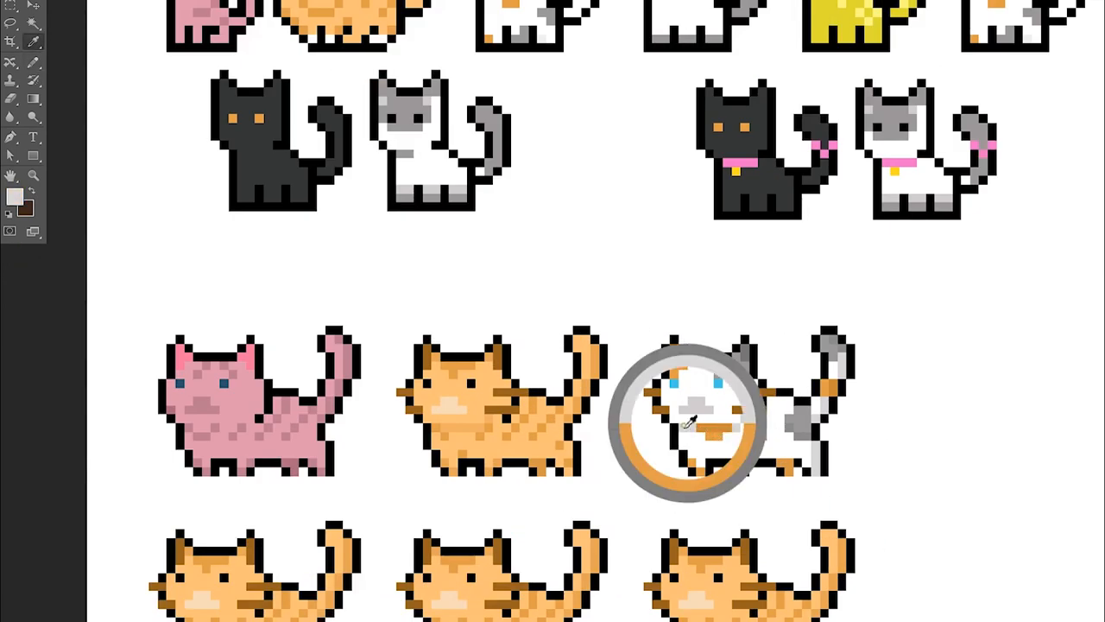
left_click(731, 444)
scroll(723, 376, "down", 5)
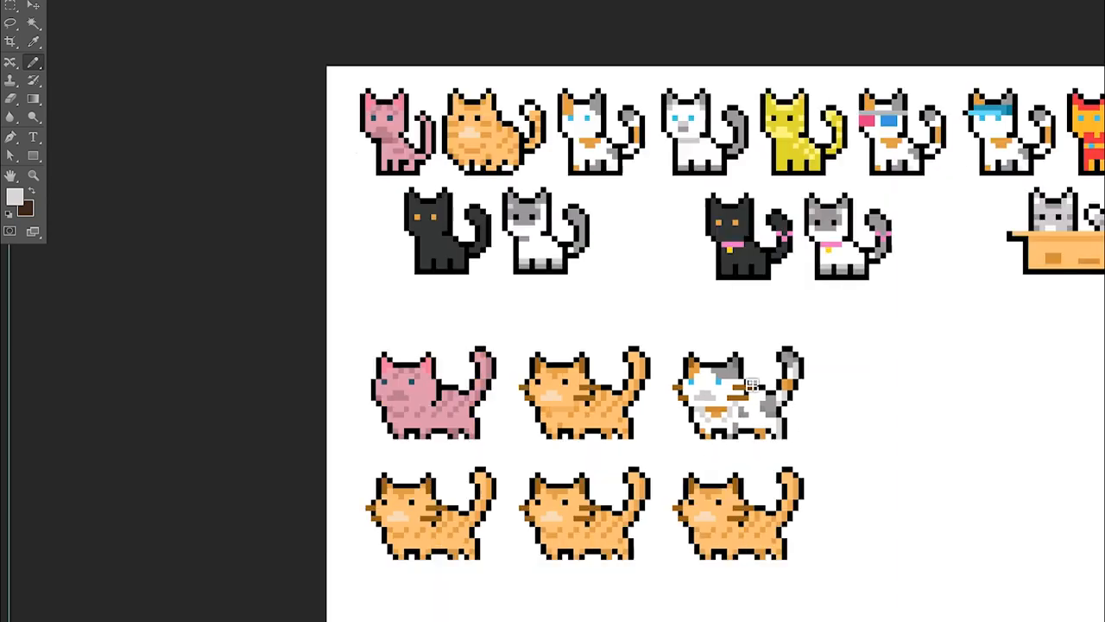
scroll(747, 421, "up", 4)
left_click(704, 415, "alt")
left_click(696, 418)
left_click(689, 411)
left_click(732, 430, "alt")
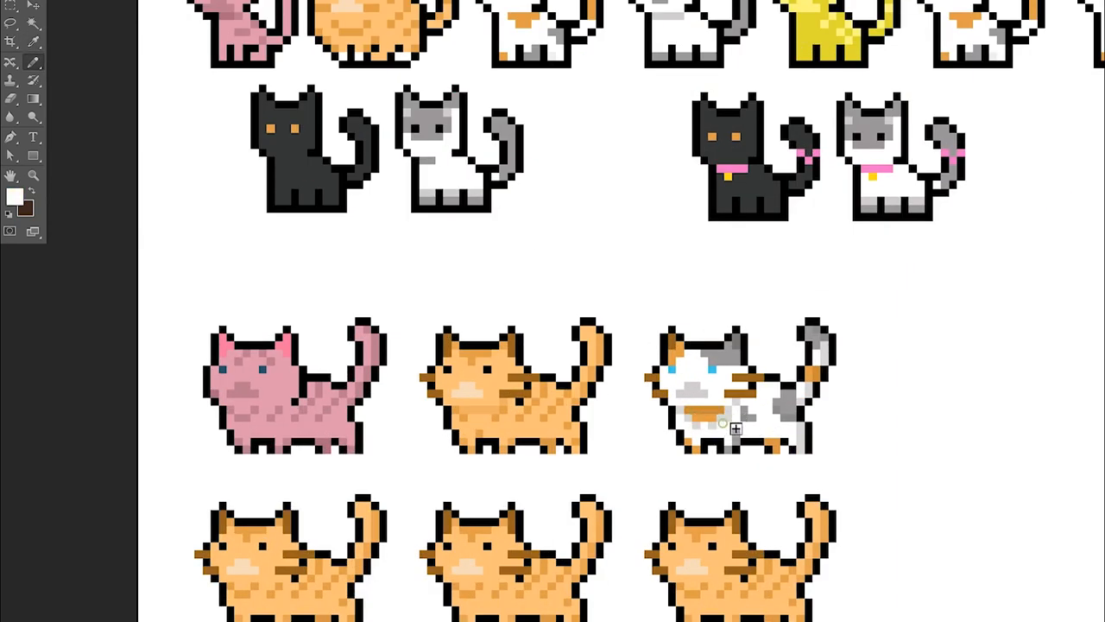
scroll(453, 242, "down", 3)
Repaint the fourth cat's face and body in the sitting black cat's charcoal and give it orange eyes
scroll(411, 270, "up", 3)
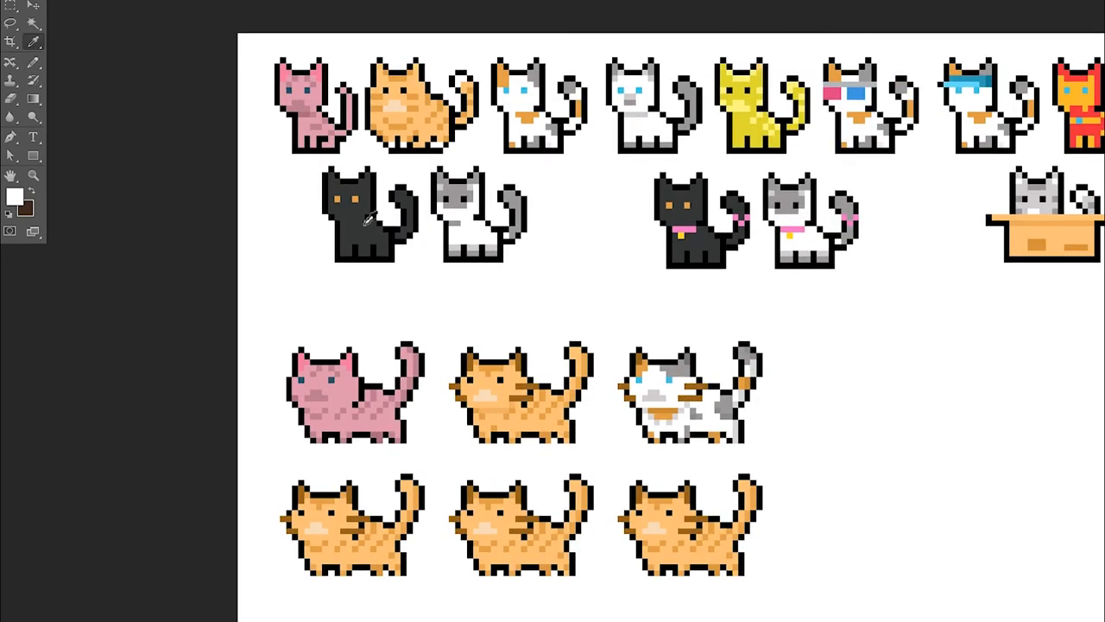
left_click(369, 226, "alt")
scroll(378, 447, "down", 3)
scroll(340, 534, "up", 1)
scroll(340, 524, "up", 3)
mouse_move(354, 510)
left_mouse_down()
mouse_move(328, 518)
mouse_move(382, 530)
mouse_move(380, 518)
left_mouse_up()
scroll(378, 518, "up", 1)
scroll(378, 518, "up", 1)
left_click(367, 515, "alt")
left_click(310, 509)
left_click(354, 509)
left_click(404, 557, "alt")
mouse_move(326, 491)
left_mouse_down()
mouse_move(308, 528)
mouse_move(325, 506)
mouse_move(310, 523)
mouse_move(319, 548)
mouse_move(364, 540)
mouse_move(369, 502)
mouse_move(351, 518)
mouse_move(377, 496)
mouse_move(392, 511)
mouse_move(364, 507)
mouse_move(393, 536)
left_mouse_up()
left_click(350, 492, "alt")
Mix a dark shade and repaint the black cat's whiskers and raised tail
left_click(15, 197)
left_click(1078, 66)
key("b")
left_click_drag(299, 518, 284, 518)
mouse_move(294, 535)
left_mouse_down()
mouse_move(375, 527)
mouse_move(364, 536)
mouse_move(399, 560)
mouse_move(429, 535)
mouse_move(426, 591)
mouse_move(448, 590)
mouse_move(481, 499)
left_mouse_up()
left_click(469, 467, "alt")
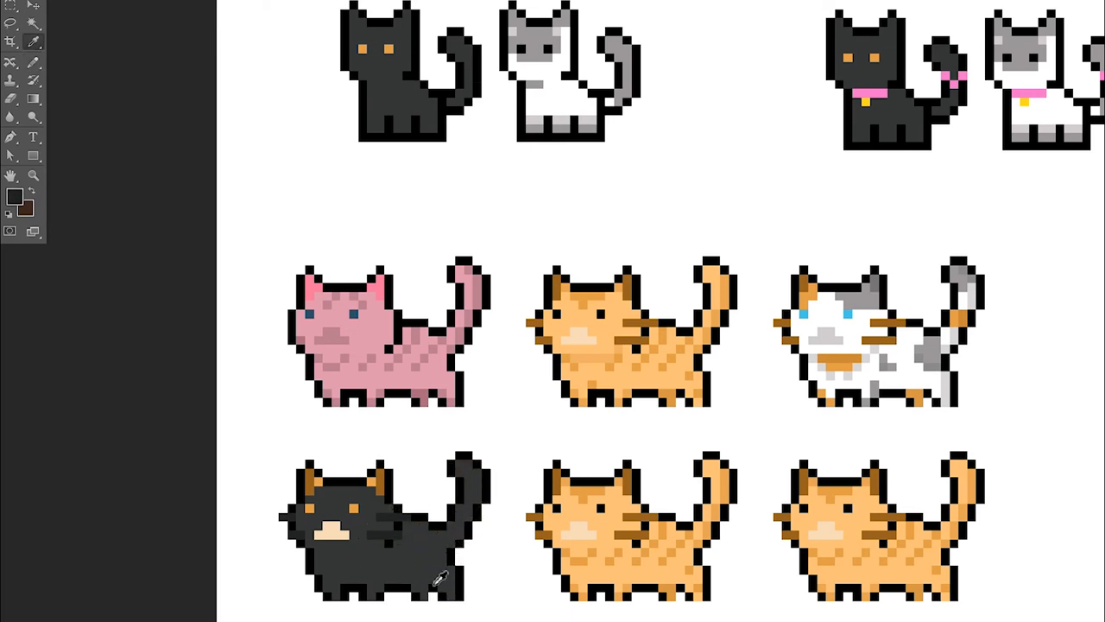
Adjust the charcoal shade and recolor the black cat's leg markings and inner ears
left_click(15, 197)
left_click(1064, 98)
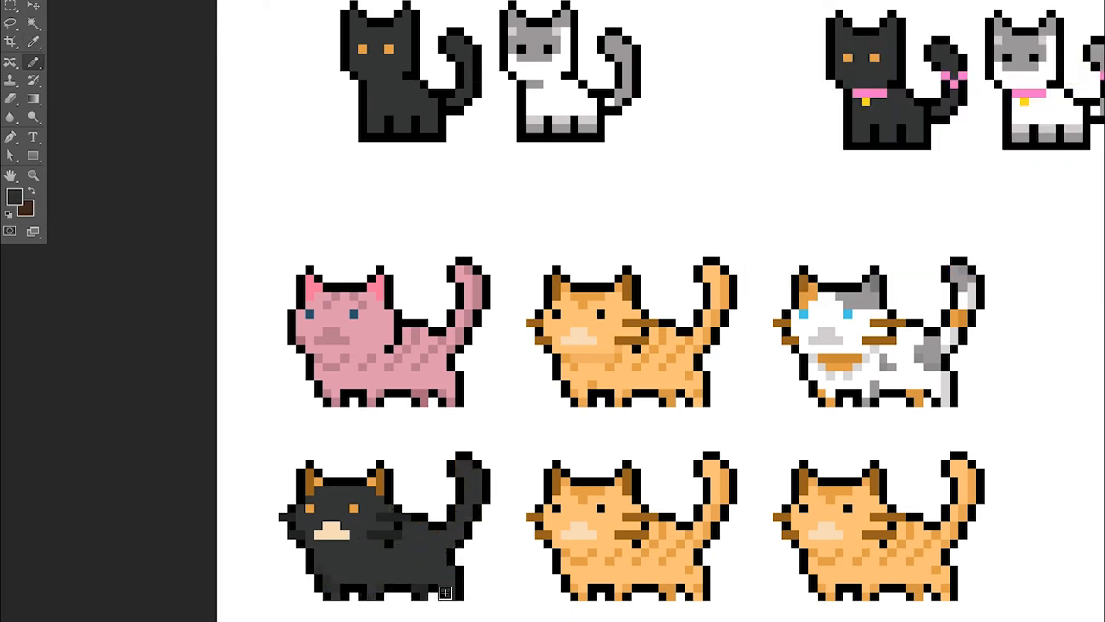
key("i")
key("b")
key("u")
key("i")
key("b")
left_click_drag(310, 477, 317, 484)
left_click_drag(371, 484, 380, 477)
Repaint the black cat's muzzle in a darker charcoal
key("i")
left_click(387, 514)
key("b")
mouse_move(335, 525)
left_mouse_down()
mouse_move(389, 511)
mouse_move(318, 535)
left_mouse_up()
key("i")
key("b")
key("i")
key("b")
Trim the light gray shading on the calico's chest and enlarge the gray patch on its belly
scroll(380, 555, "down", 2)
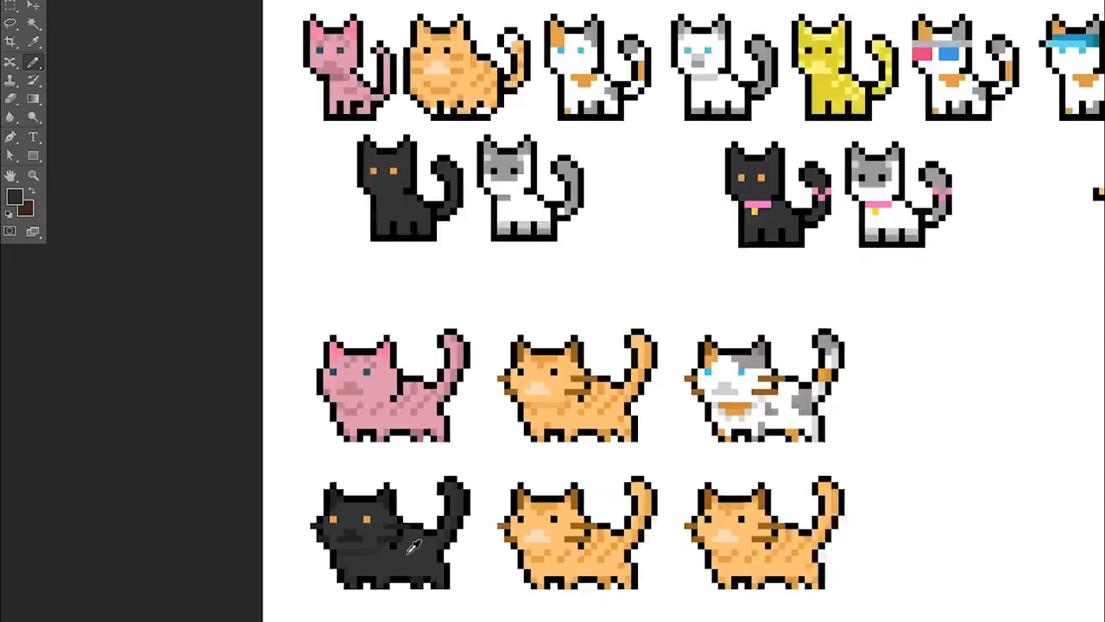
scroll(720, 431, "up", 2)
left_click(718, 436, "alt")
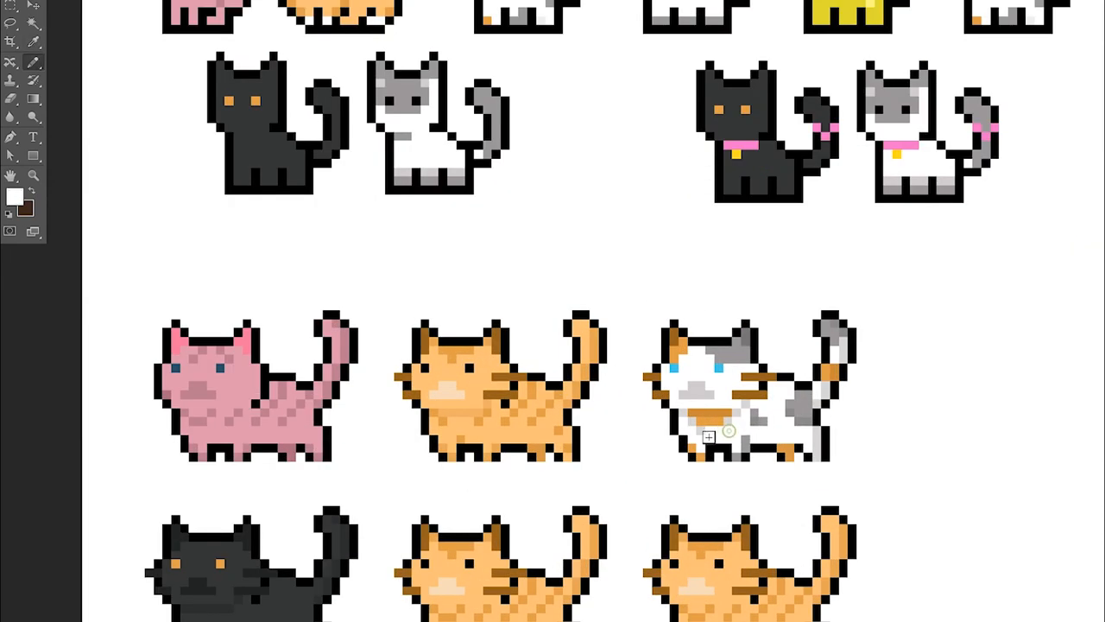
scroll(722, 430, "down", 2)
scroll(746, 413, "up", 2)
left_click(746, 412, "alt")
left_click_drag(747, 415, 757, 415)
scroll(803, 400, "down", 1)
key("i")
key("b")
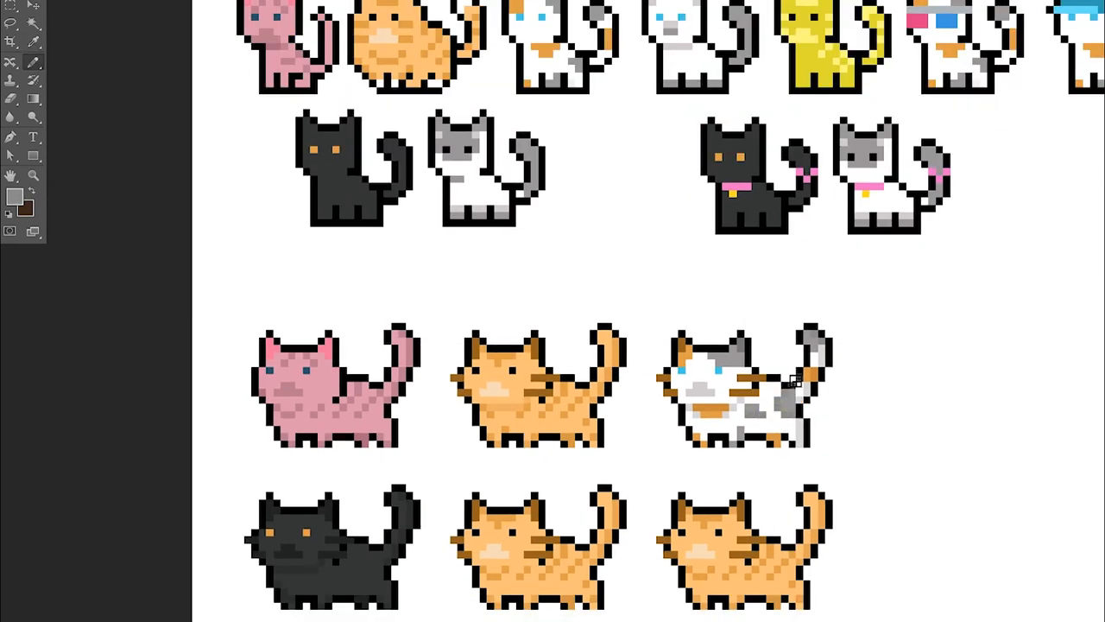
scroll(708, 410, "up", 2)
left_click(700, 413, "alt")
scroll(701, 405, "down", 4)
scroll(431, 508, "up", 2)
Recolor the whiskers of the orange tabby and the calico in a lighter orange-brown
left_click(423, 493, "alt")
left_click(413, 493)
left_click(611, 344, "alt")
scroll(691, 392, "down", 1)
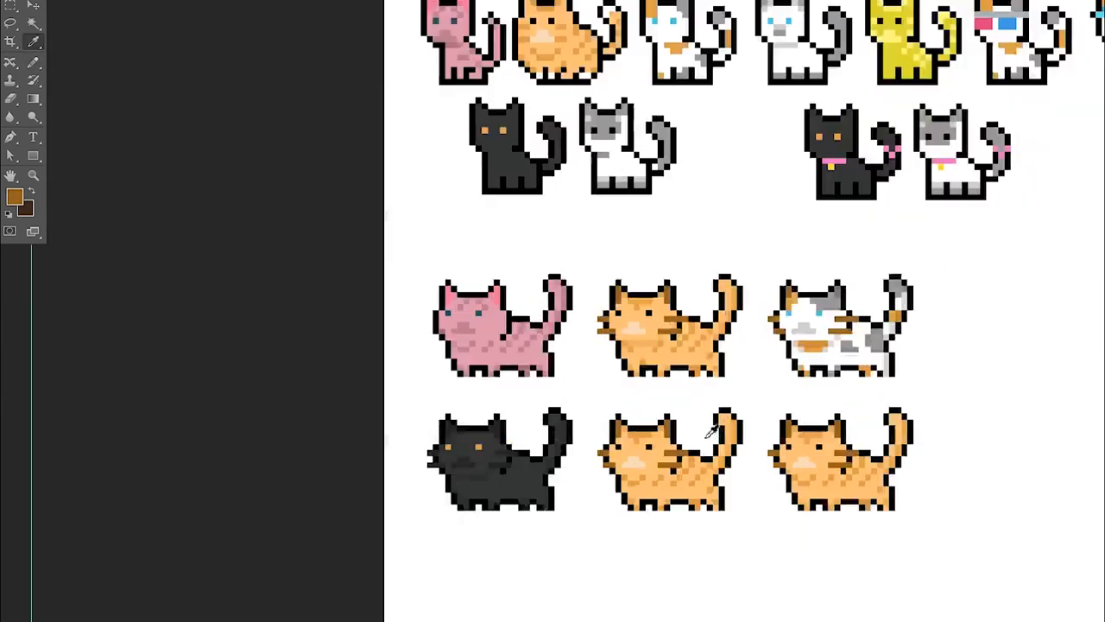
scroll(643, 345, "up", 4)
left_click(599, 314)
left_click(673, 309)
scroll(686, 317, "down", 3)
scroll(721, 316, "up", 2)
left_click(695, 308, "alt")
left_click(607, 320, "alt")
Repaint the upper face of the fifth cat with the gray of the sitting gray-and-white cat
scroll(621, 415, "down", 2)
left_click(548, 464, "alt")
scroll(547, 449, "down", 2)
scroll(569, 208, "up", 2)
left_click(554, 151, "alt")
scroll(593, 365, "up", 1)
mouse_move(583, 518)
left_mouse_down()
mouse_move(598, 524)
mouse_move(619, 495)
left_mouse_up()
mouse_move(570, 524)
left_mouse_down()
mouse_move(608, 530)
mouse_move(639, 507)
left_mouse_up()
Mix a darker gray and recolor the fifth cat's inner ears
key("i")
left_click(14, 197)
left_click(767, 170)
left_click(1091, 77)
key("b")
left_click(628, 497)
left_click(570, 494)
left_click(631, 512, "alt")
Paint the fifth cat's paws and lower belly with light gray shading
key("i")
key("b")
key("i")
left_click(592, 200)
key("b")
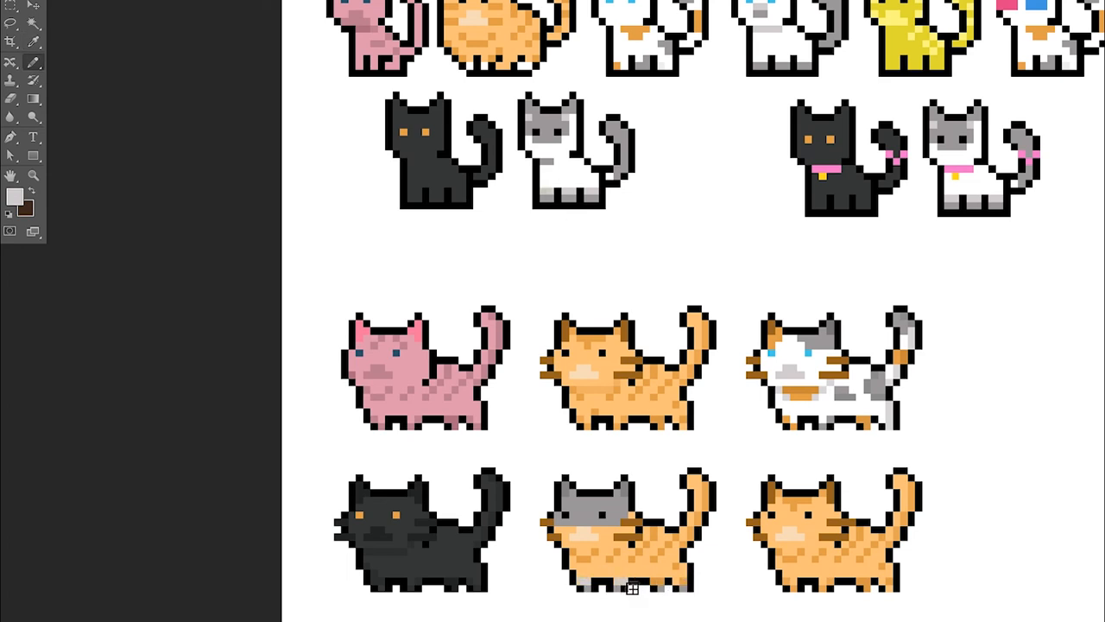
left_click(658, 447, "alt")
mouse_move(573, 559)
left_mouse_down()
mouse_move(684, 576)
mouse_move(593, 582)
mouse_move(683, 574)
left_mouse_up()
Choose white and repaint the fifth cat's lower face and body
key("i")
left_click(661, 583)
left_click(15, 197)
left_click(764, 104)
key("Return")
left_click(610, 557, "alt")
mouse_move(565, 530)
left_mouse_down()
mouse_move(601, 555)
mouse_move(609, 536)
mouse_move(635, 533)
mouse_move(635, 564)
mouse_move(657, 541)
mouse_move(669, 549)
mouse_move(700, 541)
mouse_move(700, 513)
mouse_move(704, 547)
mouse_move(715, 507)
mouse_move(705, 508)
mouse_move(677, 600)
mouse_move(686, 564)
left_mouse_up()
left_click(612, 551)
Finish the fifth cat's light gray belly band and gray paws, and shade its tail from gray to light gray
scroll(701, 523, "up", 1)
left_click(619, 528, "alt")
left_click(665, 596, "alt")
left_click(670, 596, "alt")
left_click(673, 550, "alt")
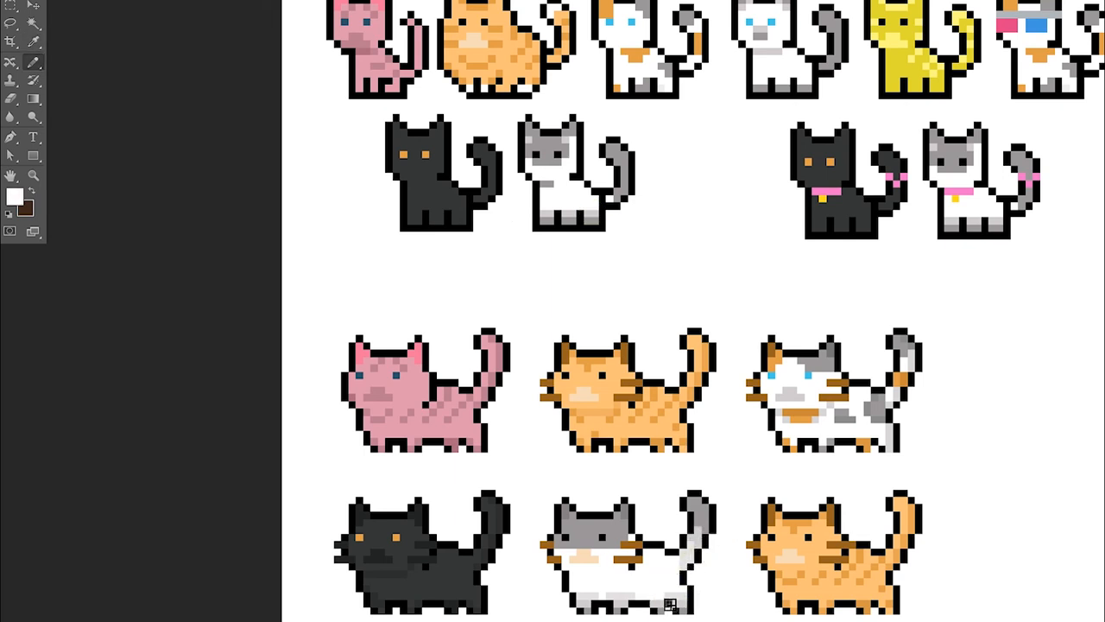
left_click(696, 561, "alt")
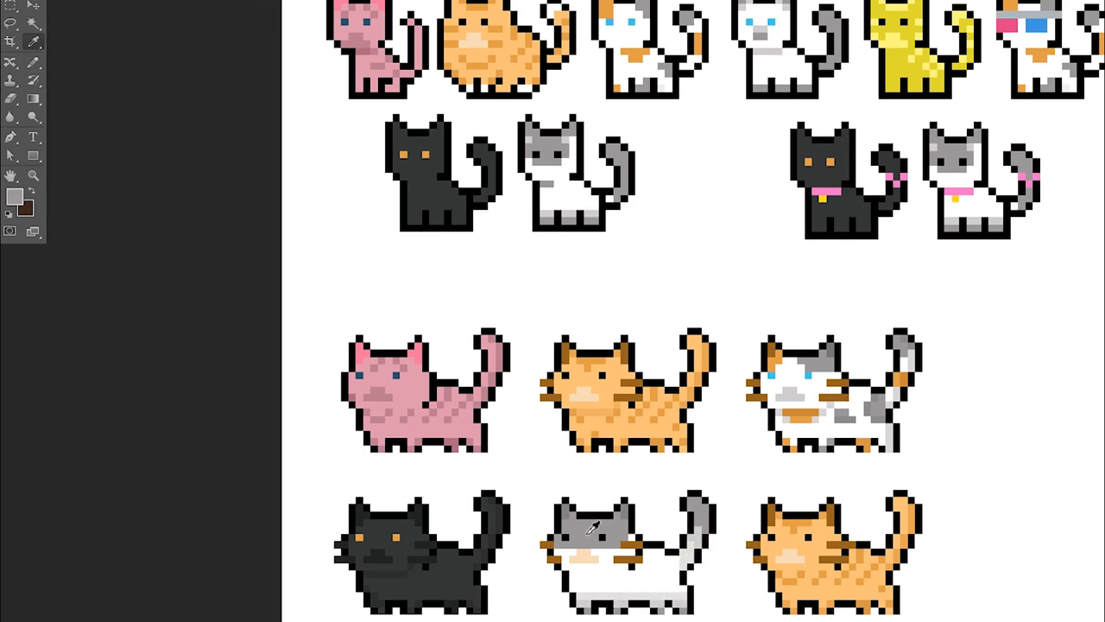
Recolor the fifth cat's muzzle light gray and add a light gray shadow line under its chin
left_click(587, 559, "alt")
left_click_drag(577, 559, 604, 576)
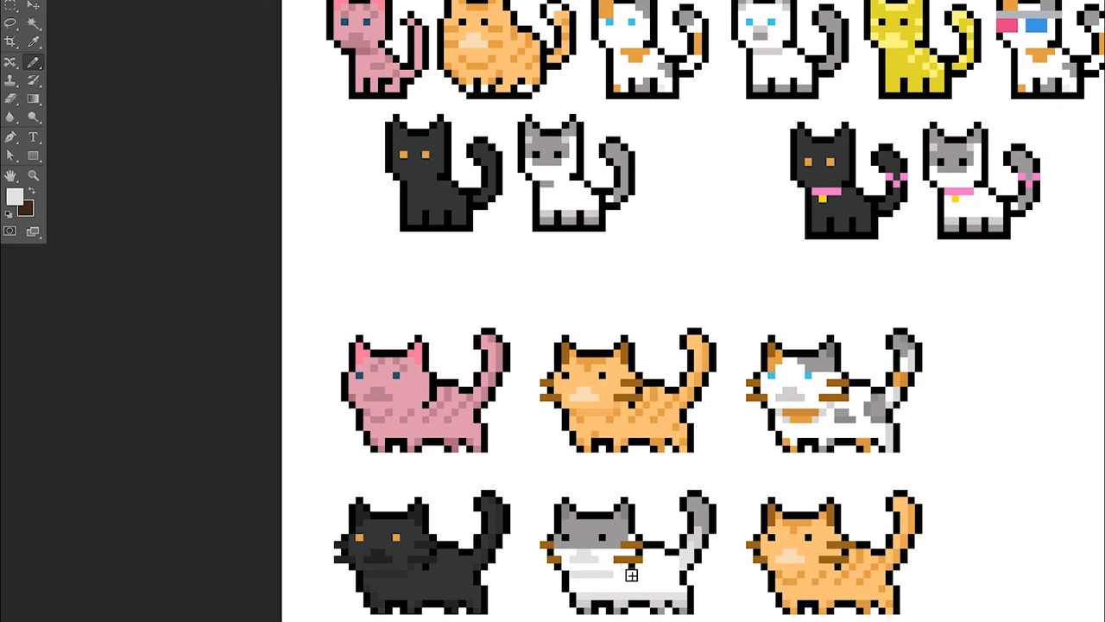
Mix a dark gray and repaint the gray-and-white cat's whiskers on both sides of the face
left_click(620, 411, "alt")
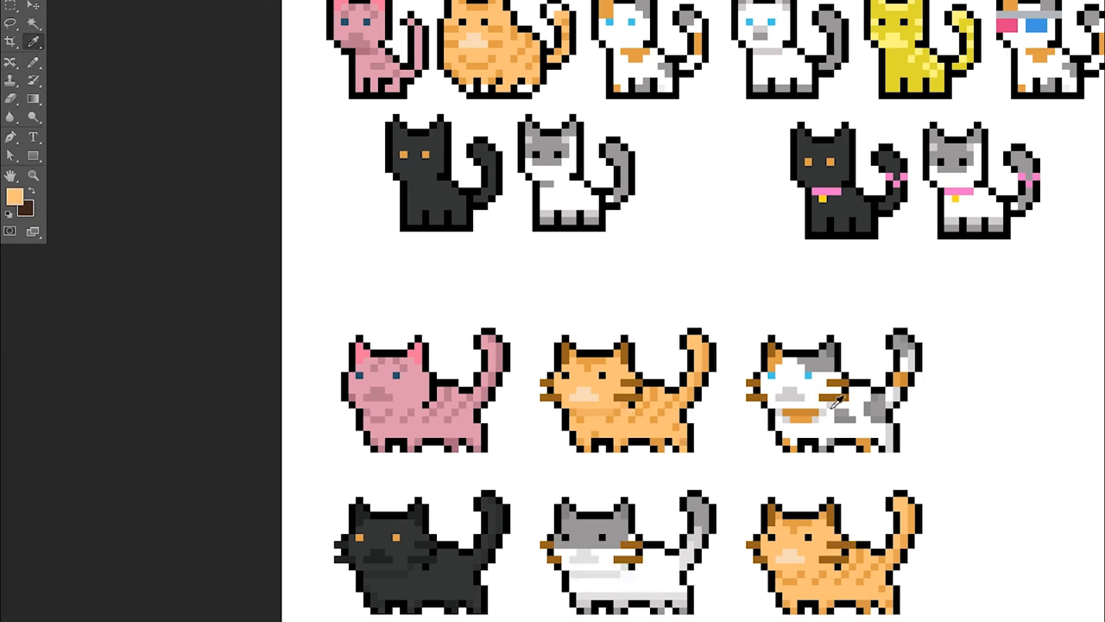
left_click(413, 566, "alt")
scroll(642, 527, "down", 1)
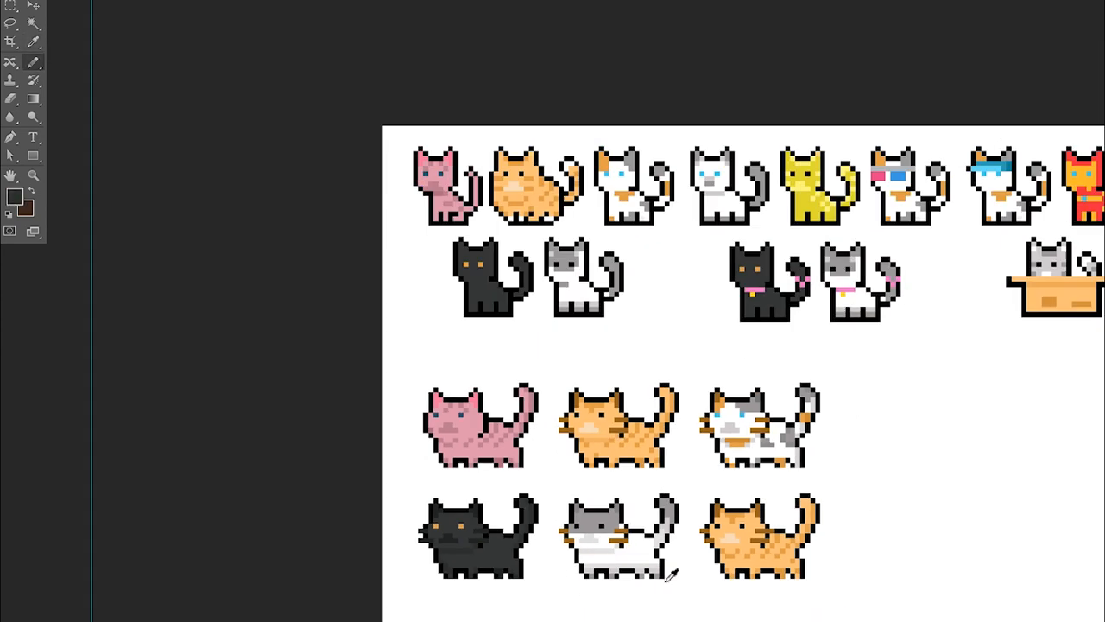
scroll(666, 580, "up", 3)
left_click(577, 483, "alt")
left_click(15, 197)
left_click(761, 209)
left_click(1086, 78)
left_click_drag(608, 501, 591, 503)
left_click_drag(585, 518, 608, 518)
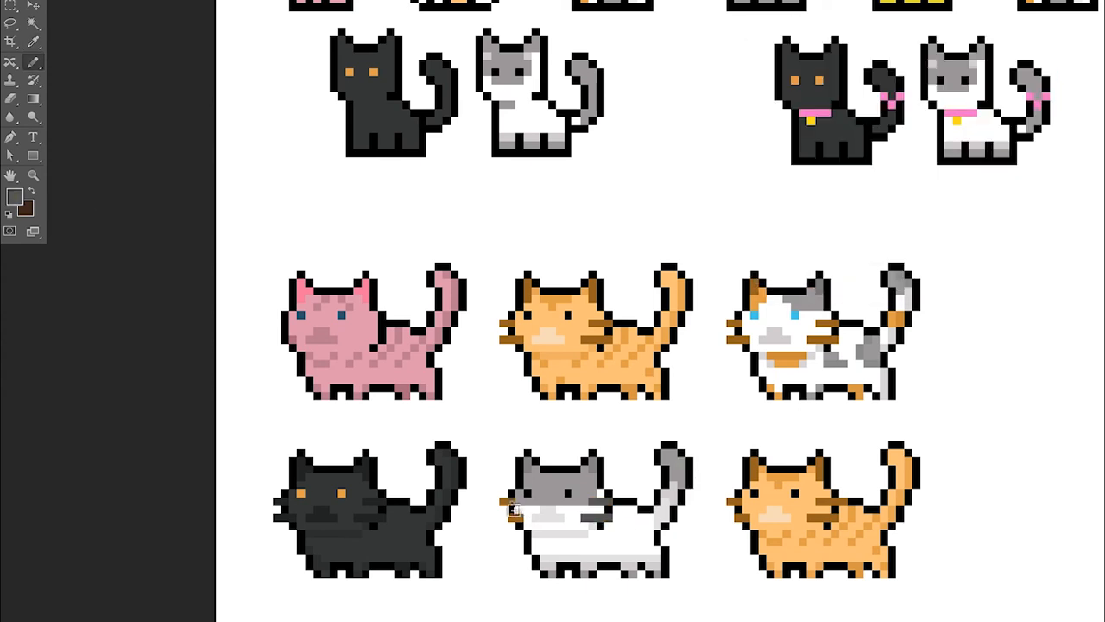
left_click_drag(519, 518, 511, 518)
left_click_drag(511, 502, 503, 501)
Touch up the gray-and-white cat's cheek with white pixels beside the whiskers
scroll(557, 464, "down", 3)
scroll(575, 494, "up", 4)
left_click(578, 486, "alt")
left_click(584, 494)
scroll(534, 428, "down", 4)
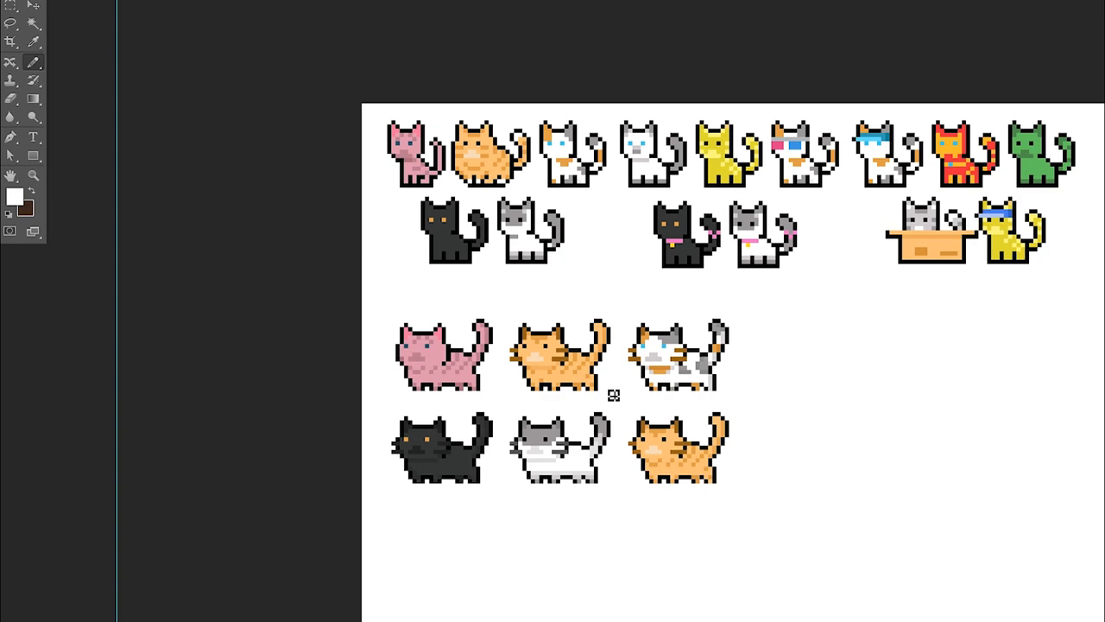
Sample the light gray of the cat in the box and start light gray markings on the sixth cat's forehead
scroll(605, 449, "up", 2)
scroll(642, 350, "down", 1)
scroll(872, 363, "up", 2)
scroll(911, 268, "down", 1)
left_click(933, 209, "alt")
scroll(605, 445, "up", 2)
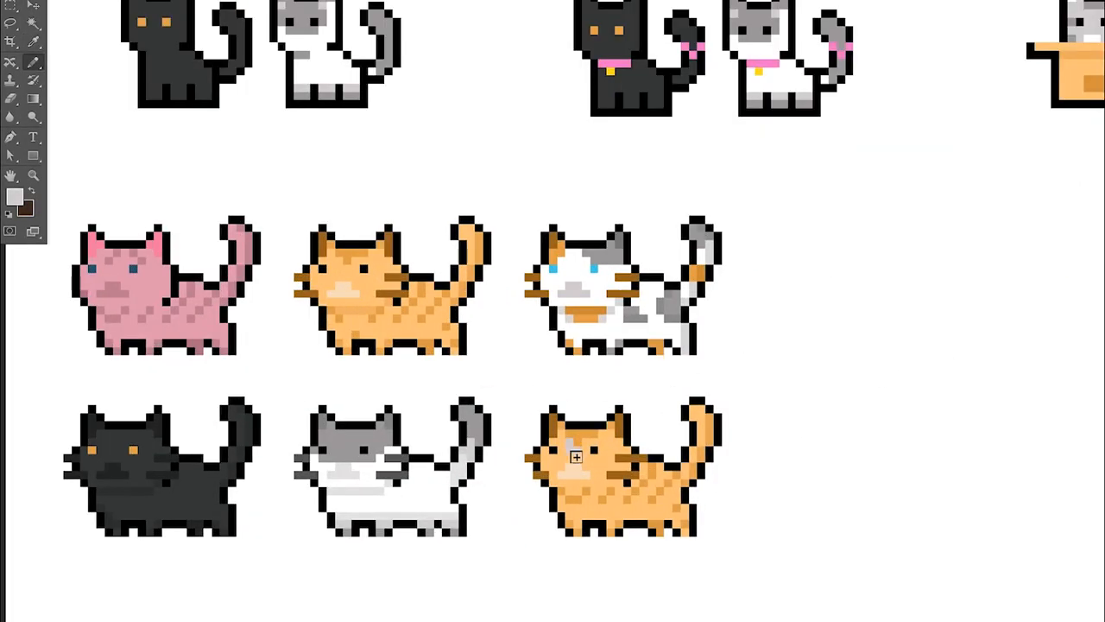
scroll(588, 464, "down", 2)
scroll(624, 350, "up", 1)
Recolor the sixth cat's ears and muzzle white, its whiskers gray and its front body light gray
left_click(862, 350, "alt")
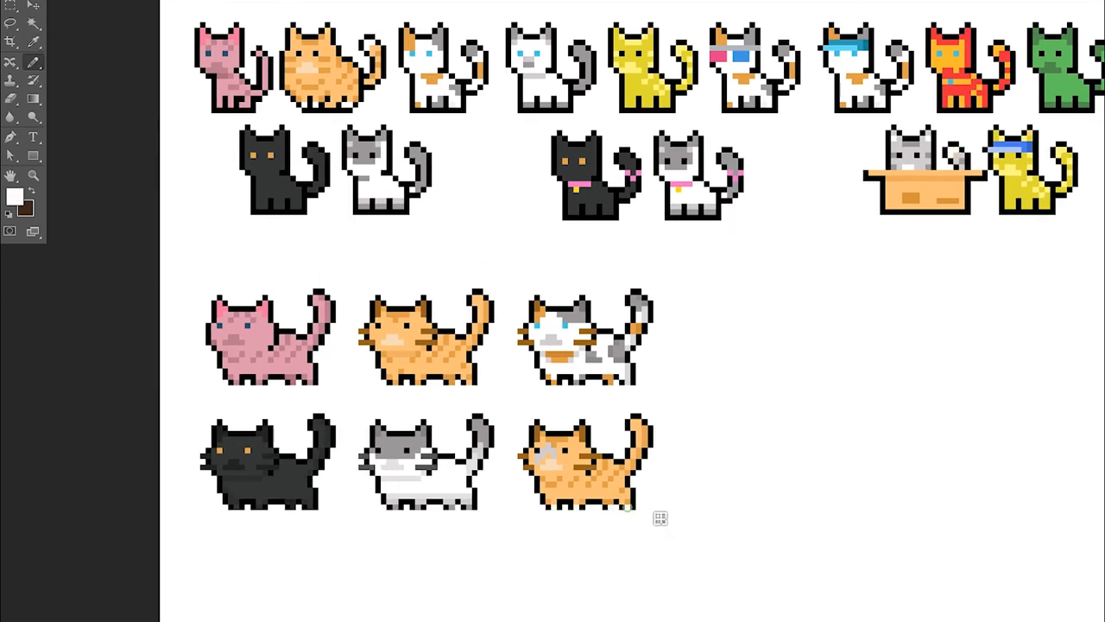
scroll(551, 505, "up", 1)
left_click(558, 480, "alt")
left_click(513, 463, "alt")
left_click(533, 469, "alt")
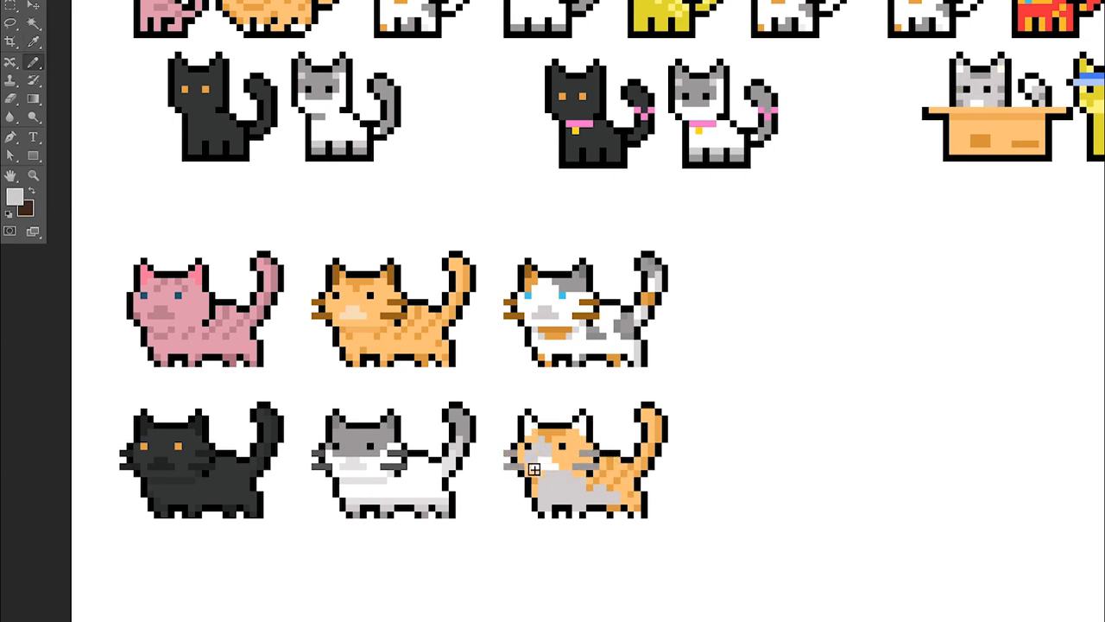
Repaint the rest of the sixth cat's head light gray with darker gray forehead stripes and a chin shadow
scroll(575, 448, "up", 1)
left_click(539, 503, "alt")
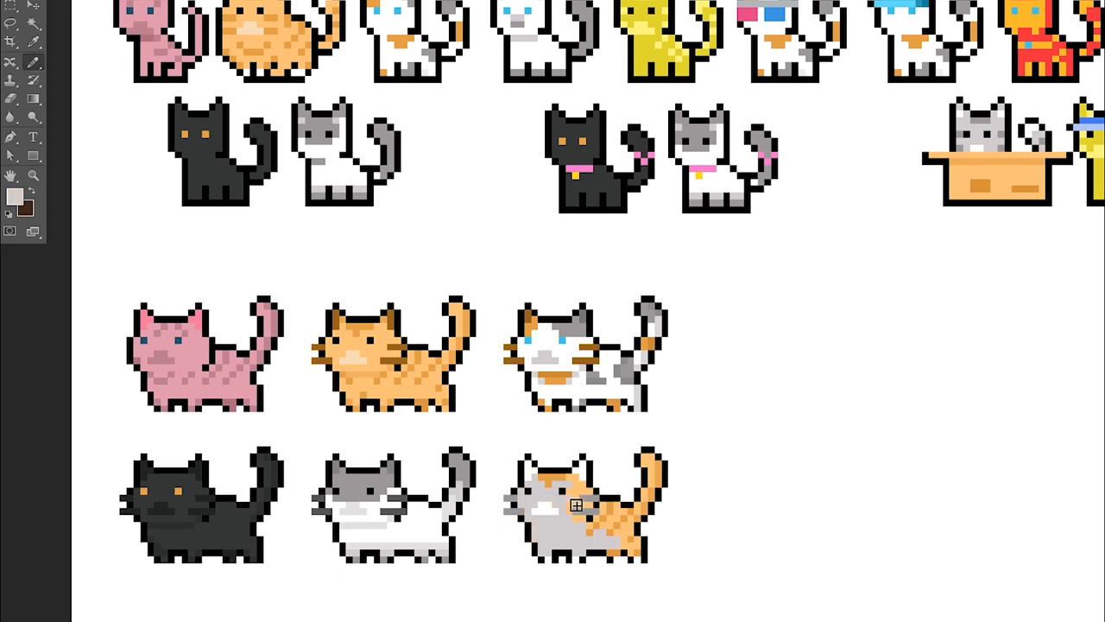
left_click(576, 497, "alt")
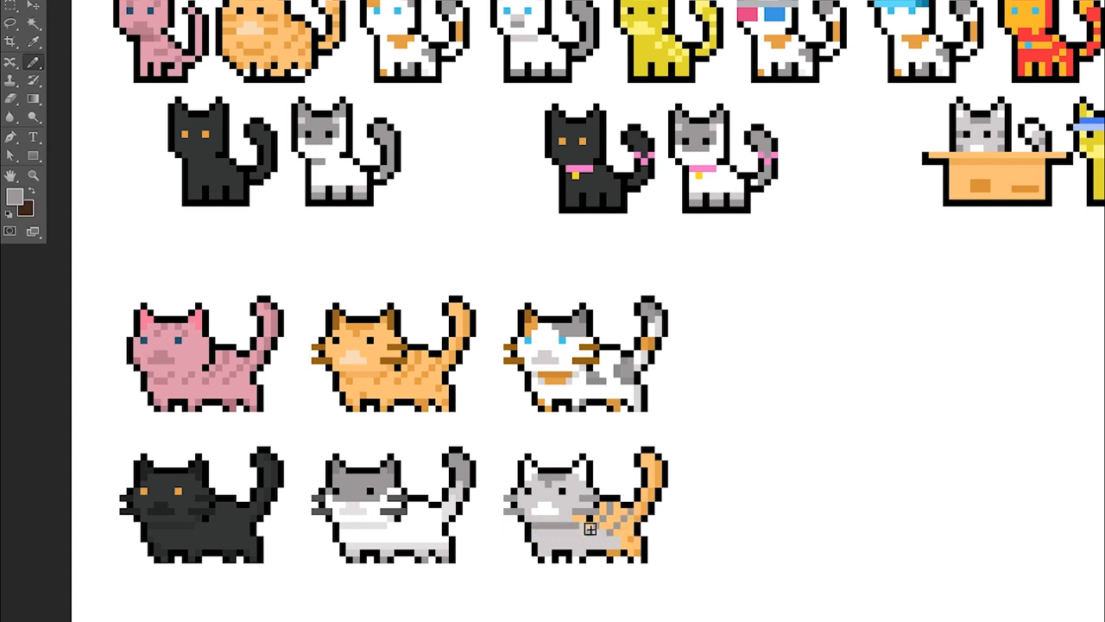
Add darker gray spots and stripes to the sixth cat's belly and back, and fill its orange rear body light gray
left_click(599, 538, "alt")
left_click(603, 540, "alt")
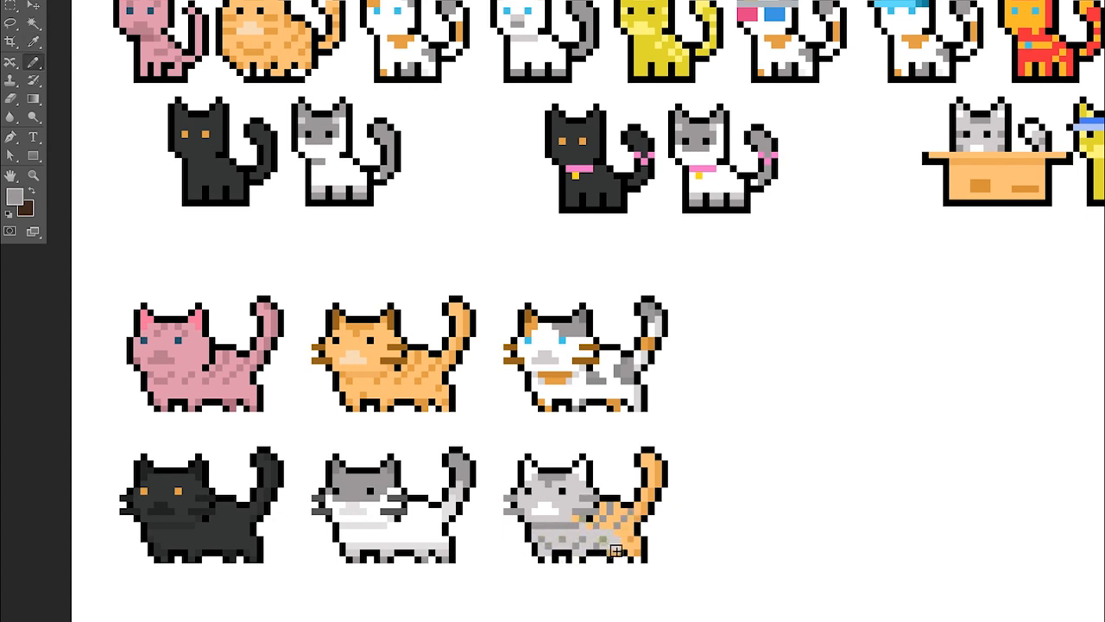
scroll(624, 557, "up", 2)
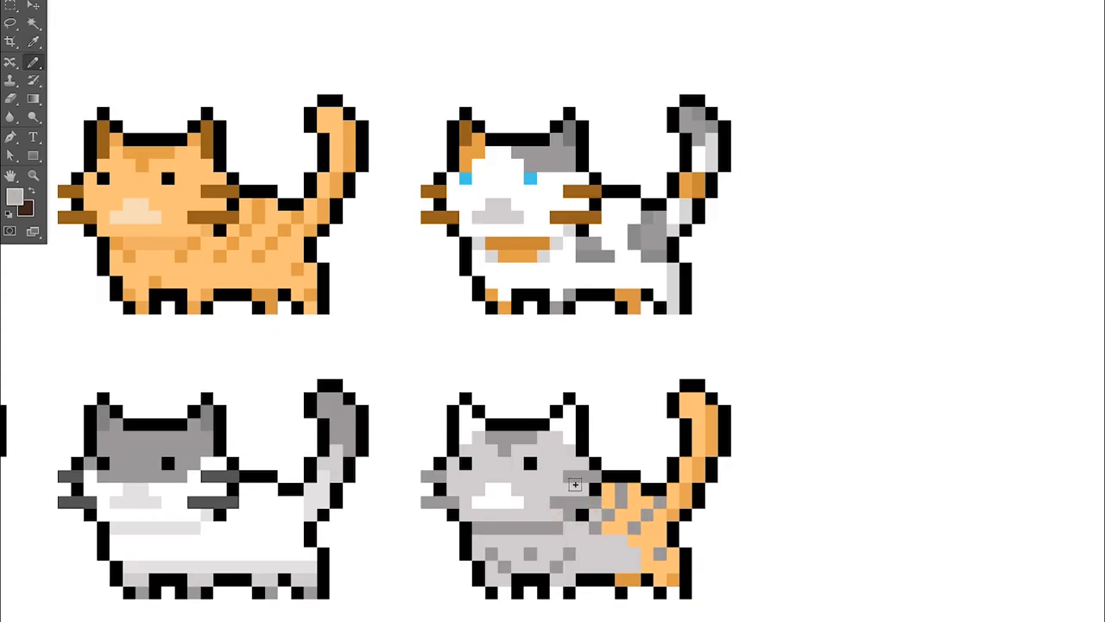
left_click(591, 521, "alt")
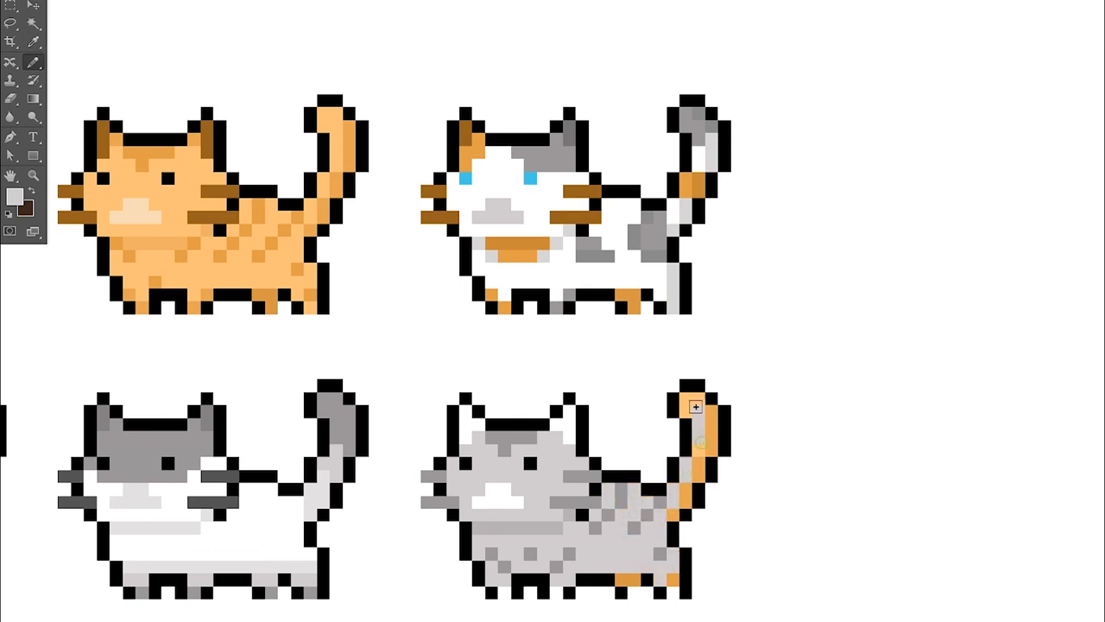
Recolor the sixth cat's tail and the remaining orange pixels on its hind legs in gray tones
mouse_move(673, 515)
left_mouse_down()
mouse_move(700, 392)
mouse_move(710, 449)
left_mouse_up()
key("ctrl+z")
left_click(582, 562, "alt")
left_click_drag(622, 579, 635, 580)
left_click(674, 580)
scroll(637, 488, "down", 3)
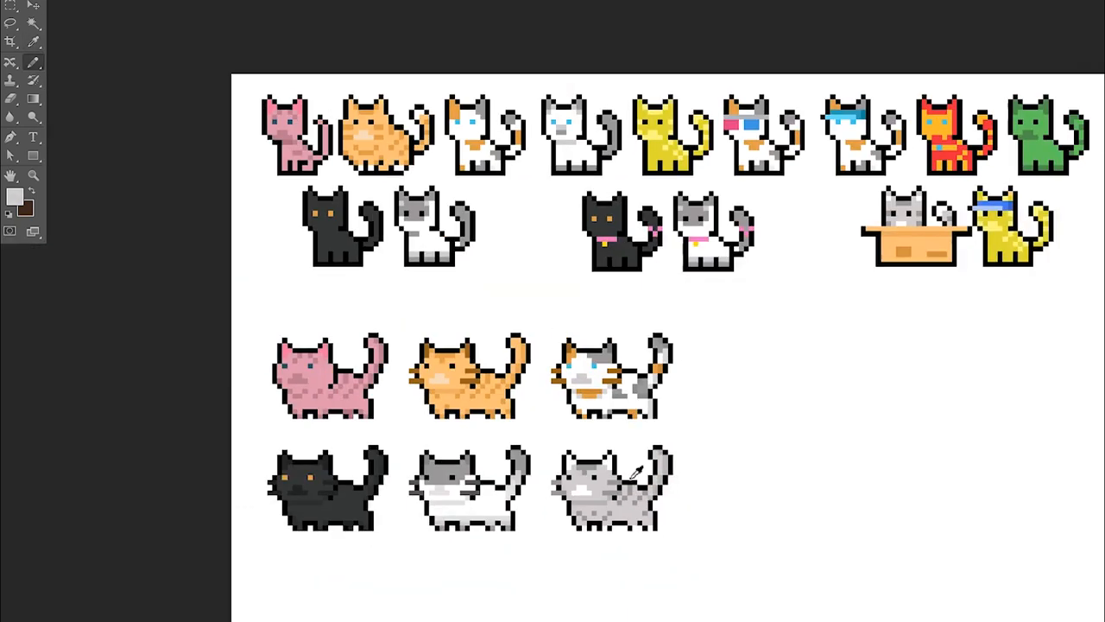
scroll(633, 474, "up", 1)
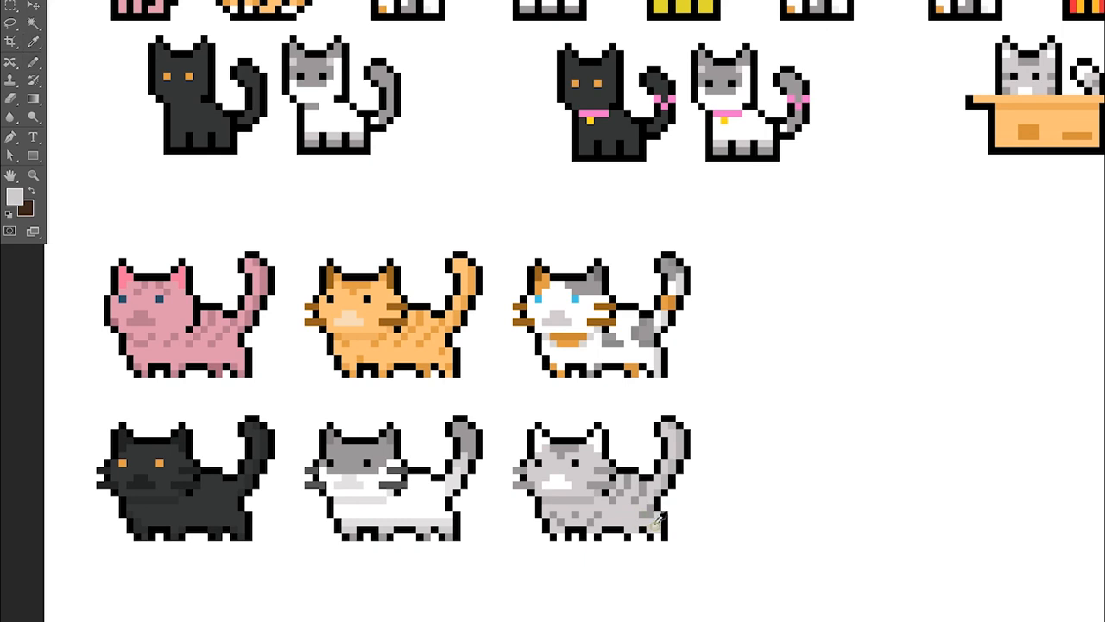
scroll(704, 518, "down", 1)
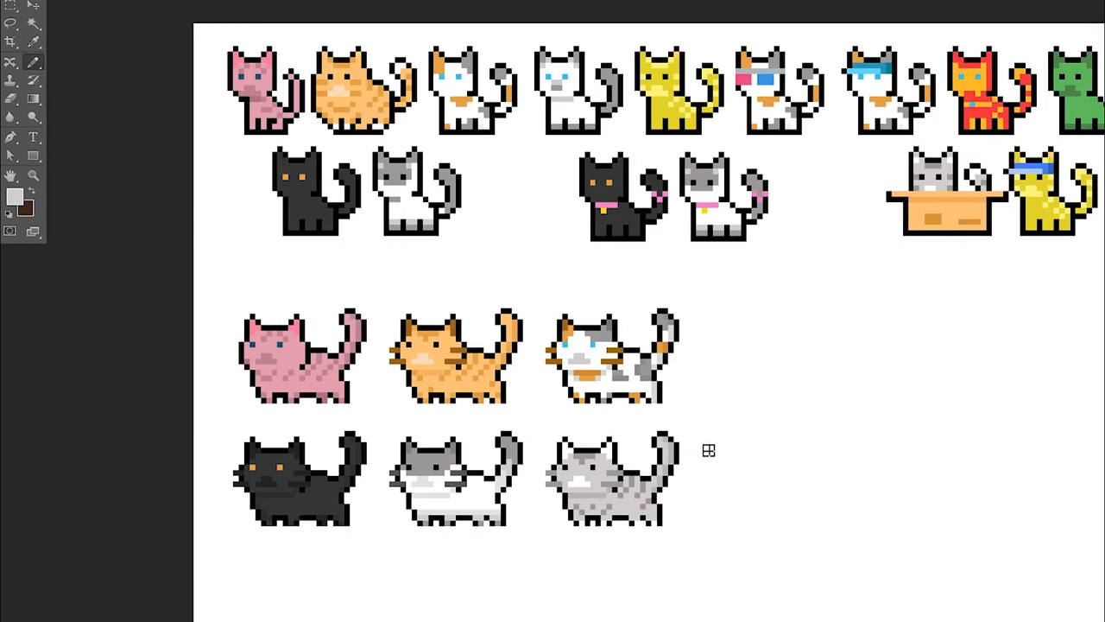
scroll(527, 510, "up", 1)
scroll(541, 432, "down", 1)
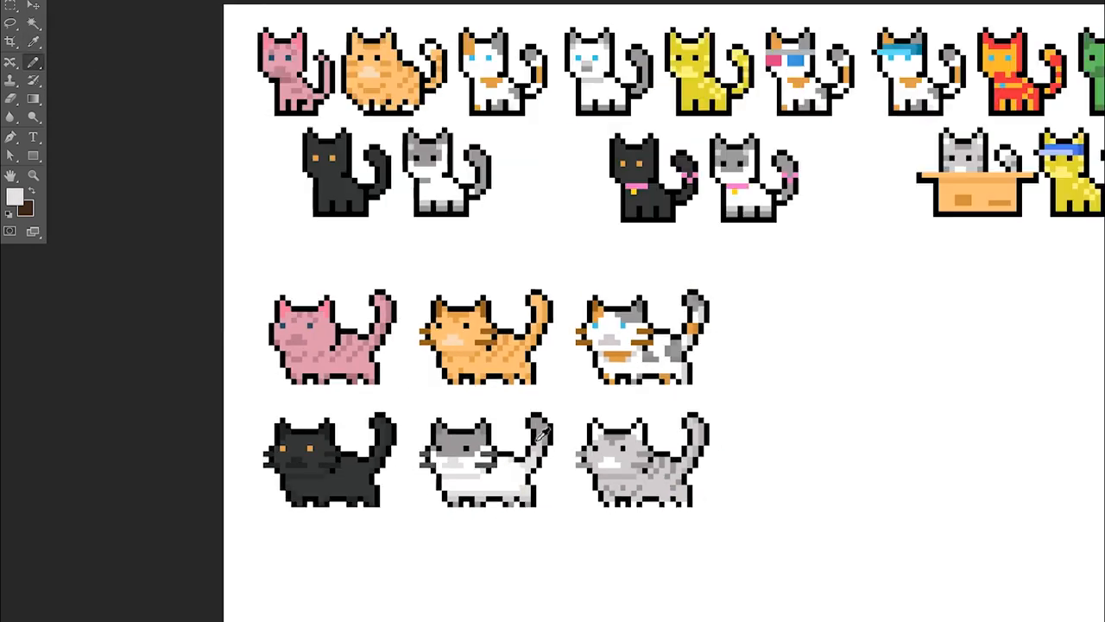